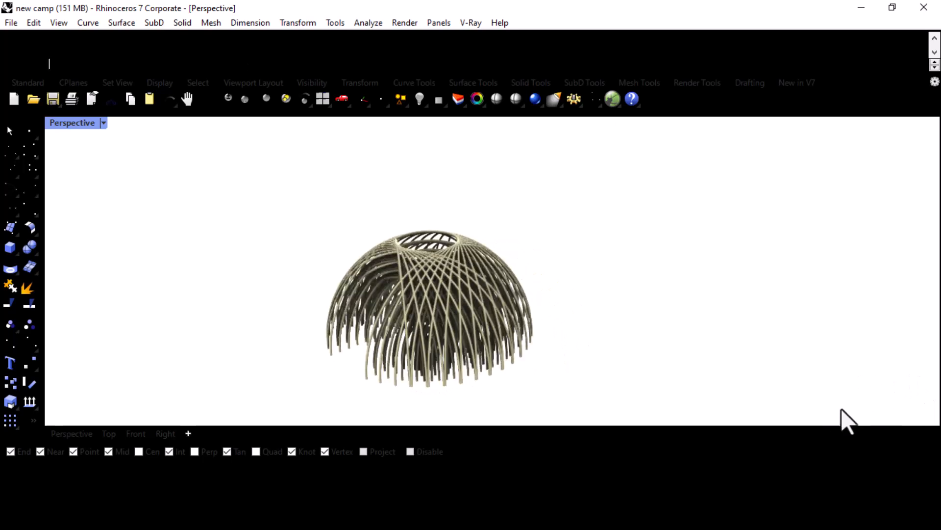
{"action": "right_click_drag", "start_coordinate": [717, 243], "coordinate": [822, 403]}
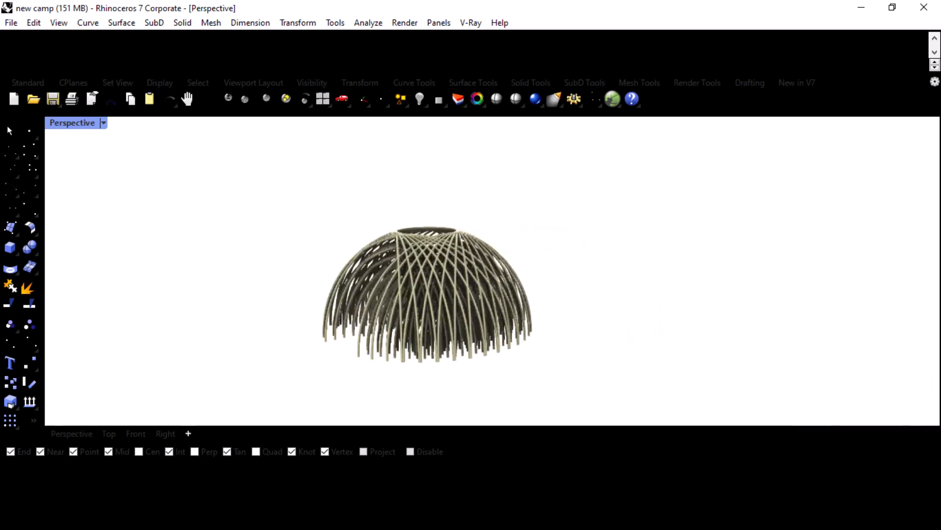
{"action": "right_click_drag", "start_coordinate": [875, 377], "coordinate": [90, 407]}
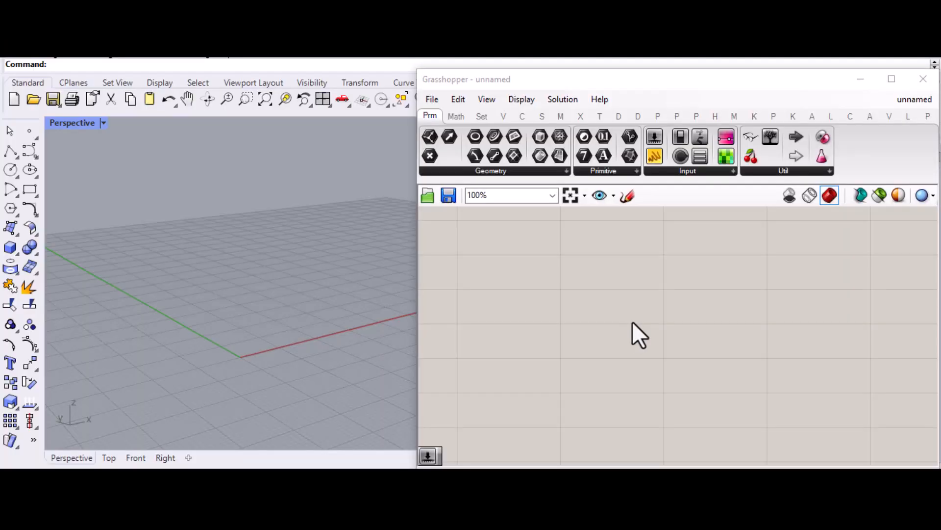
Step: Add a Circle component defined by base plane and radius to the empty Grasshopper canvas
{"action": "double_click", "coordinate": [632, 324]}
{"action": "type", "text": "circ"}
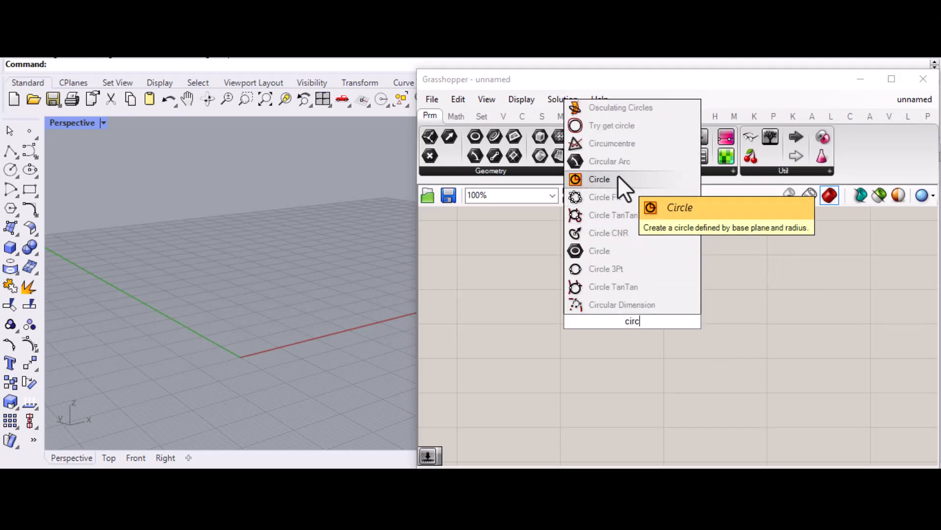
{"action": "key", "text": "Return"}
{"action": "left_click_drag", "start_coordinate": [631, 321], "coordinate": [757, 303]}
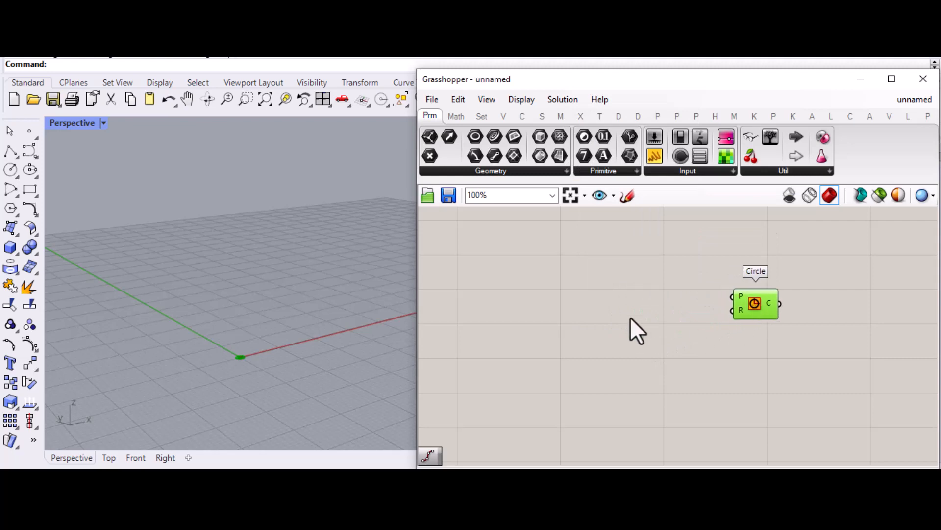
Step: Add a Range component and place it before the Circle component
{"action": "scroll", "coordinate": [627, 309], "scroll_direction": "up", "scroll_amount": 3}
{"action": "left_click", "coordinate": [577, 301]}
{"action": "double_click", "coordinate": [579, 302]}
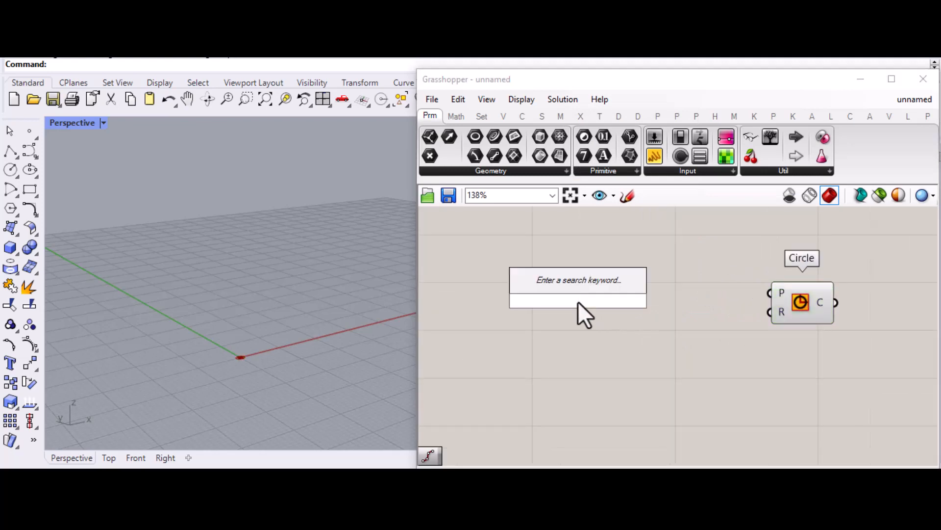
{"action": "type", "text": "rang"}
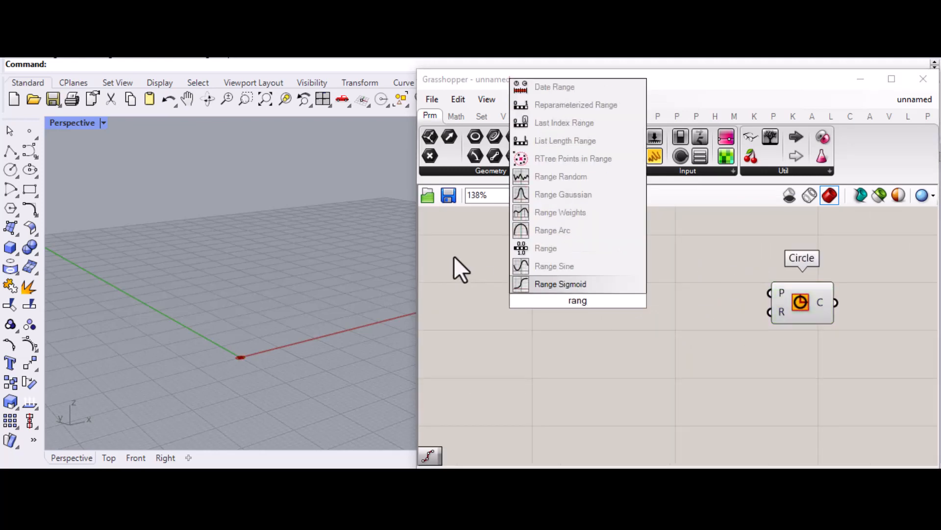
{"action": "left_click", "coordinate": [535, 248]}
{"action": "left_click_drag", "start_coordinate": [573, 304], "coordinate": [669, 343]}
Step: Add a Construct Domain component and place it just before the Range component
{"action": "double_click", "coordinate": [492, 347]}
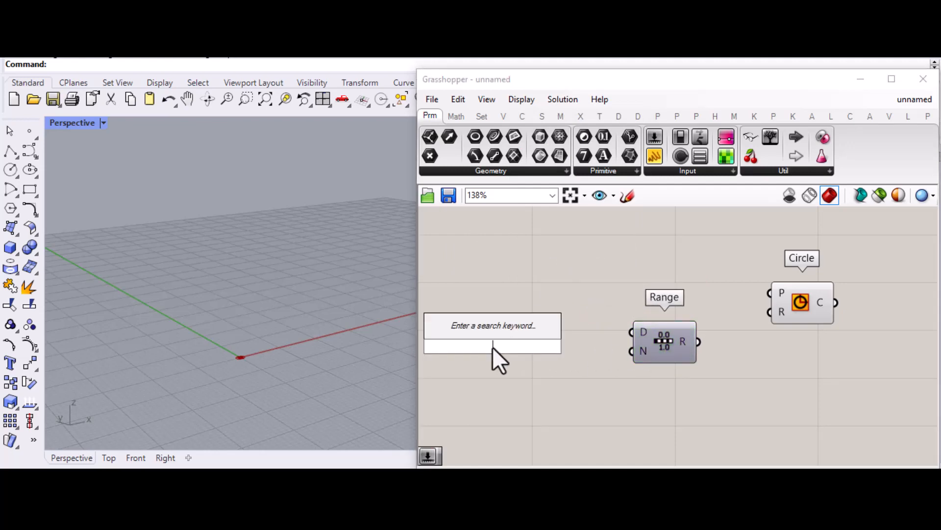
{"action": "type", "text": "construct d"}
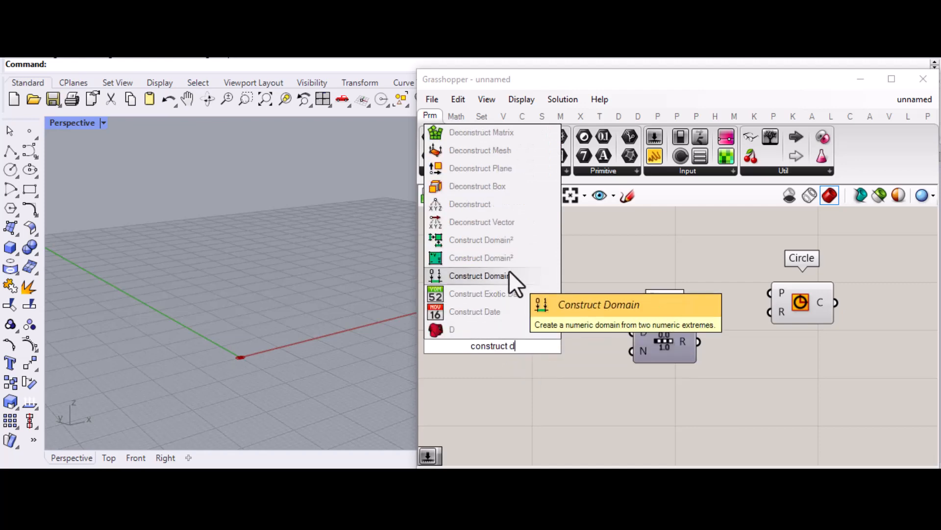
{"action": "left_click", "coordinate": [510, 278]}
{"action": "left_click_drag", "start_coordinate": [509, 352], "coordinate": [565, 352]}
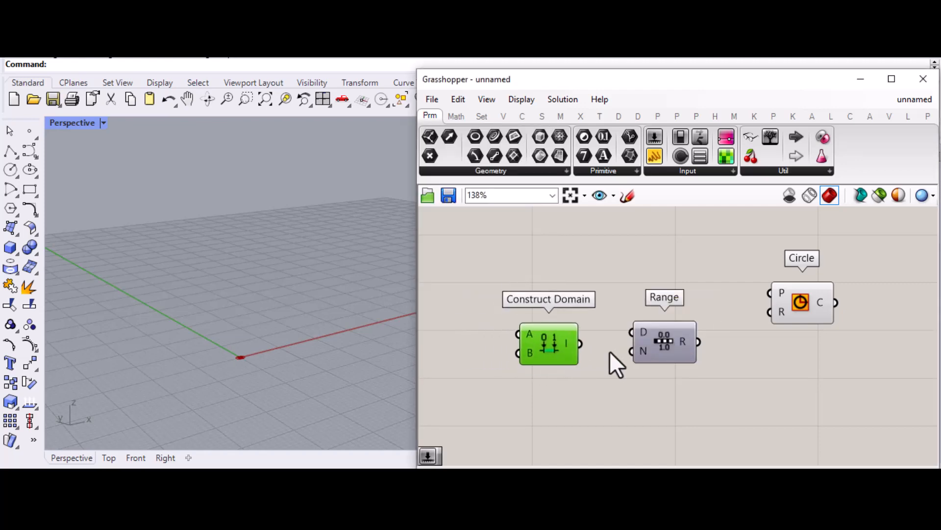
Step: Create a number slider of 4.01, connect it to Construct Domain's A input and align it with that input
{"action": "scroll", "coordinate": [755, 378], "scroll_direction": "down", "scroll_amount": 3}
{"action": "scroll", "coordinate": [539, 373], "scroll_direction": "up", "scroll_amount": 3}
{"action": "double_click", "coordinate": [528, 356]}
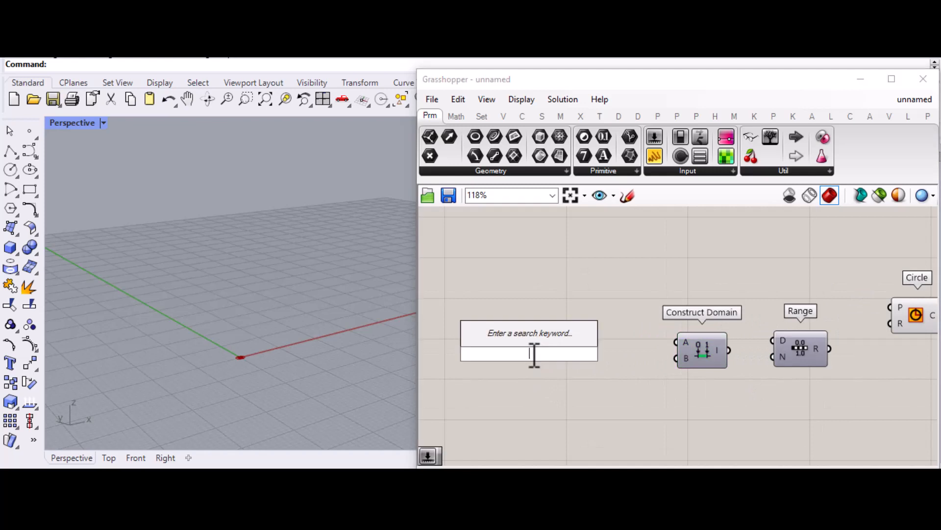
{"action": "type", "text": "4.01"}
{"action": "key", "text": "Return"}
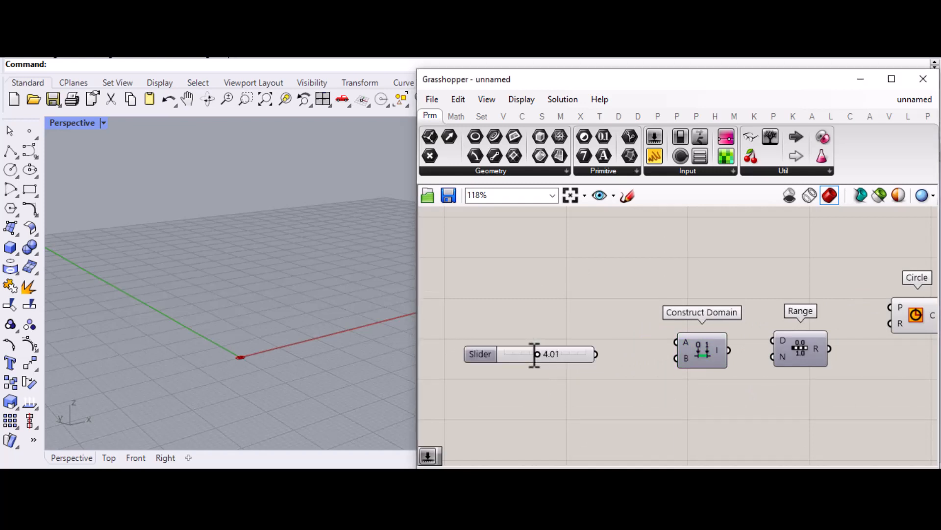
{"action": "left_click_drag", "start_coordinate": [597, 354], "coordinate": [675, 350]}
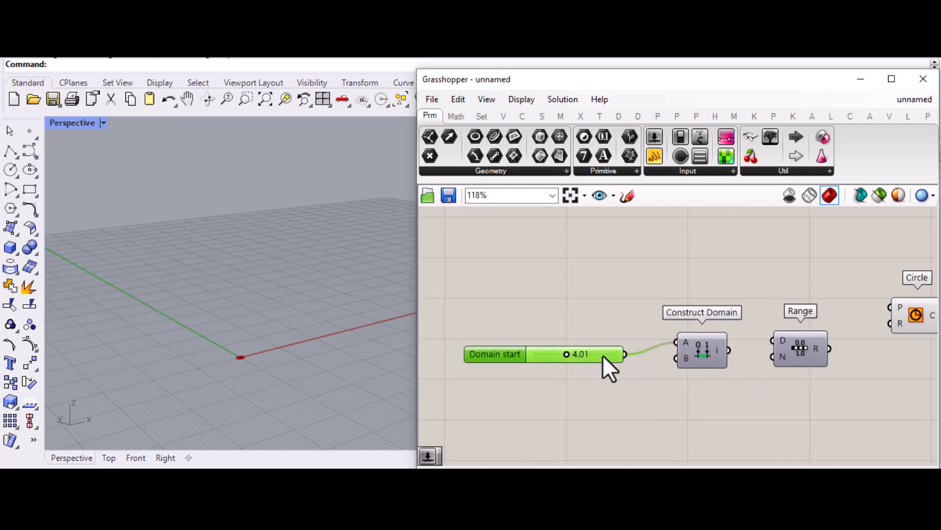
{"action": "left_click_drag", "start_coordinate": [603, 355], "coordinate": [604, 345]}
Step: Create a number slider of 6.75 and connect it to Construct Domain's B input as the domain end
{"action": "double_click", "coordinate": [575, 390]}
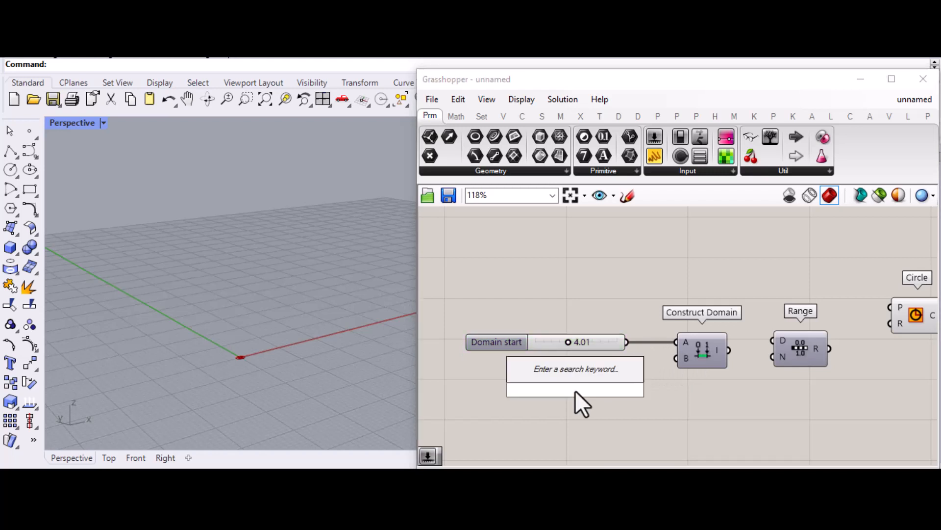
{"action": "type", "text": "6"}
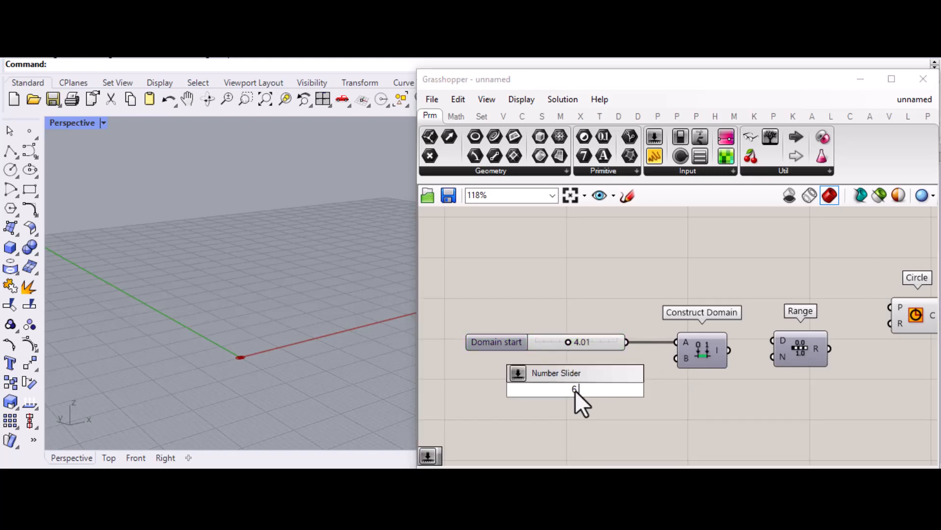
{"action": "type", "text": ".75"}
{"action": "key", "text": "Return"}
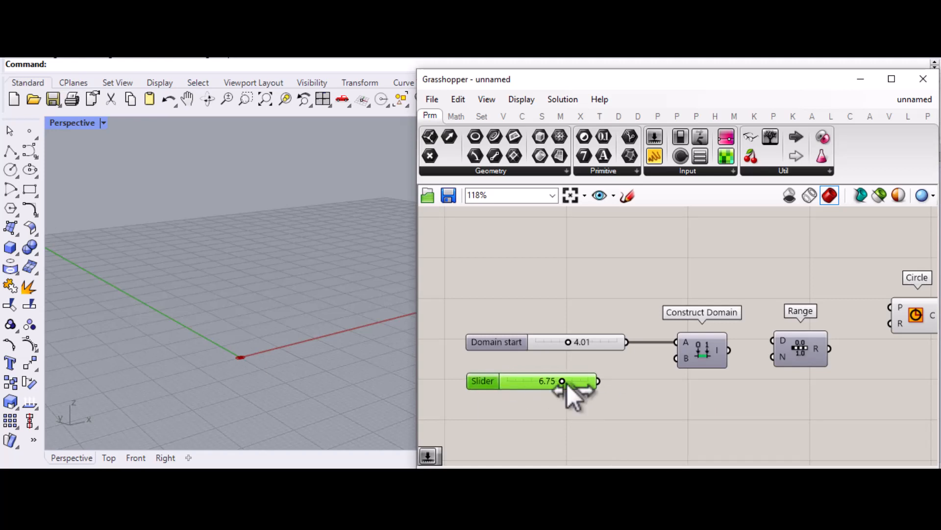
{"action": "left_click_drag", "start_coordinate": [599, 383], "coordinate": [627, 388]}
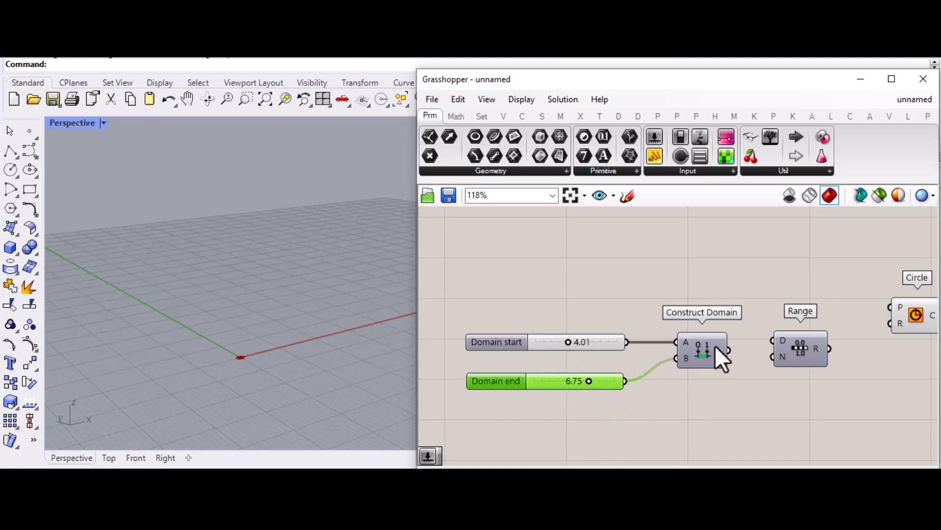
Step: Feed the constructed domain into Range's D input and drive its N steps input with a new 0.73 slider
{"action": "left_click_drag", "start_coordinate": [730, 350], "coordinate": [805, 363]}
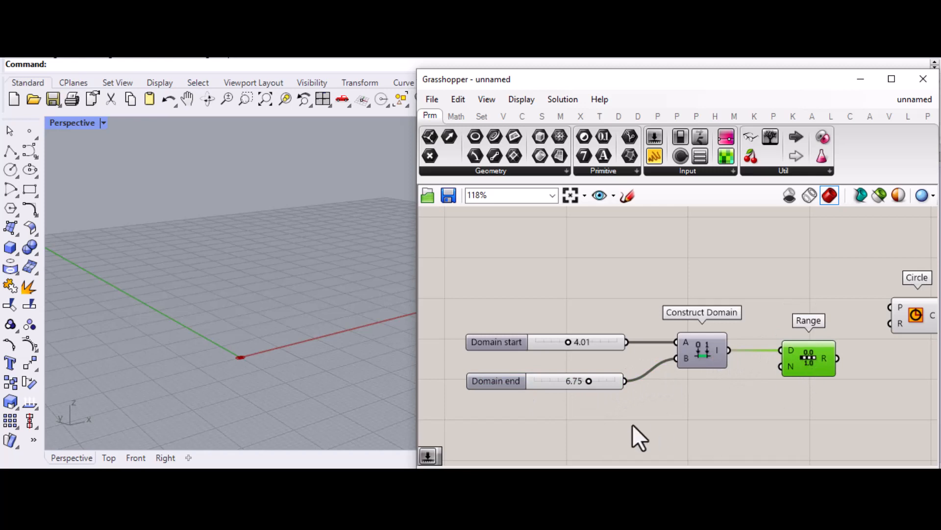
{"action": "double_click", "coordinate": [656, 427]}
{"action": "type", "text": "0.7"}
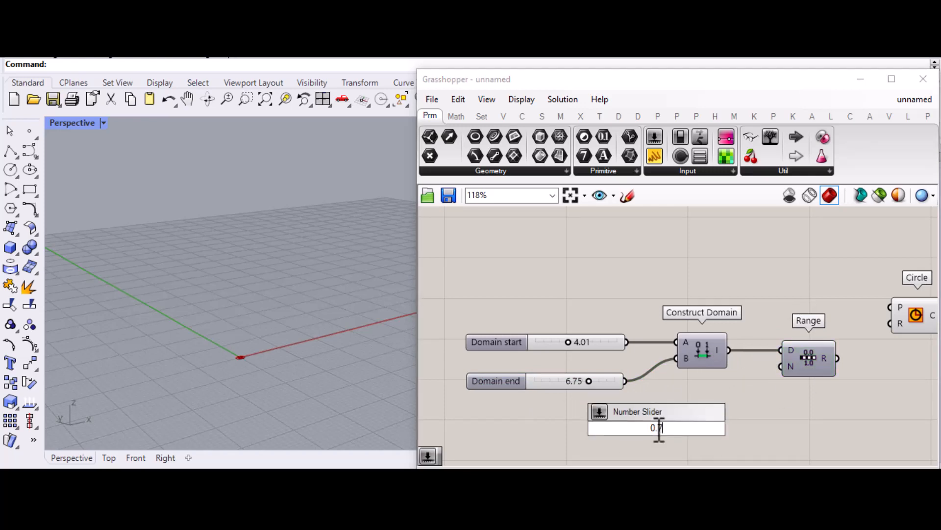
{"action": "type", "text": "3"}
{"action": "key", "text": "Return"}
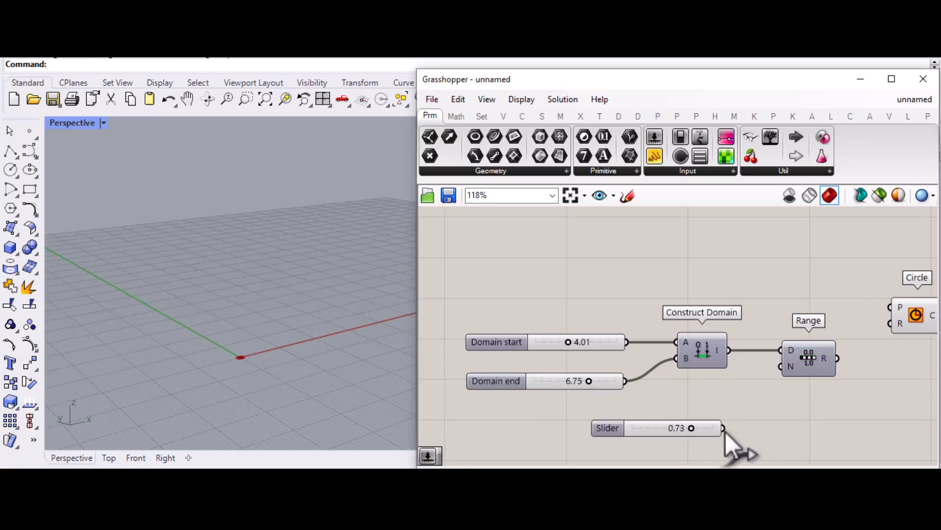
{"action": "left_click_drag", "start_coordinate": [724, 427], "coordinate": [780, 367]}
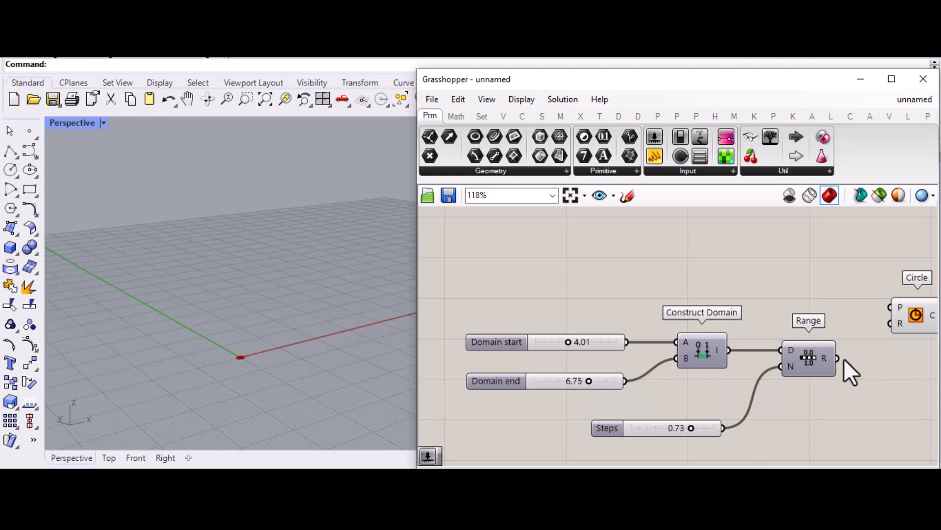
Step: Connect the Range output to the Circle's radius input and check the resulting circles in the viewport
{"action": "left_click_drag", "start_coordinate": [839, 358], "coordinate": [890, 323]}
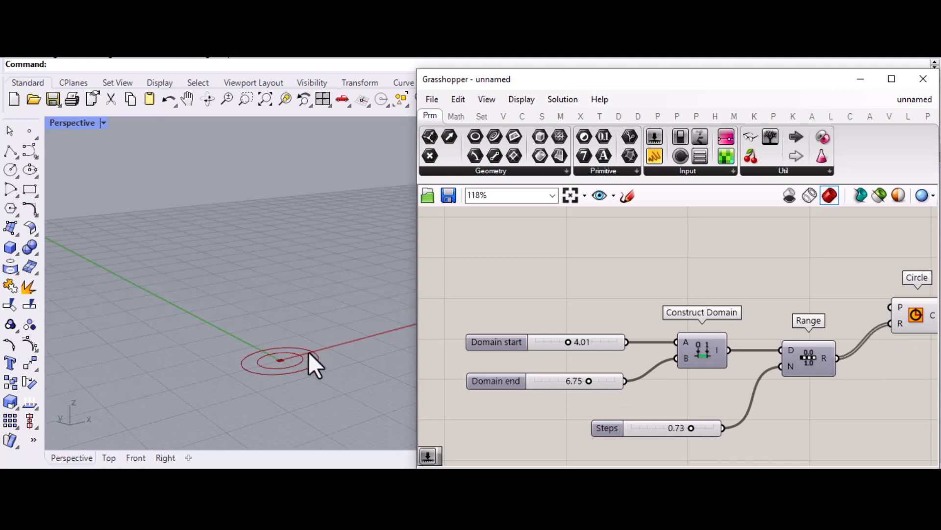
{"action": "right_click_drag", "start_coordinate": [237, 343], "coordinate": [317, 348]}
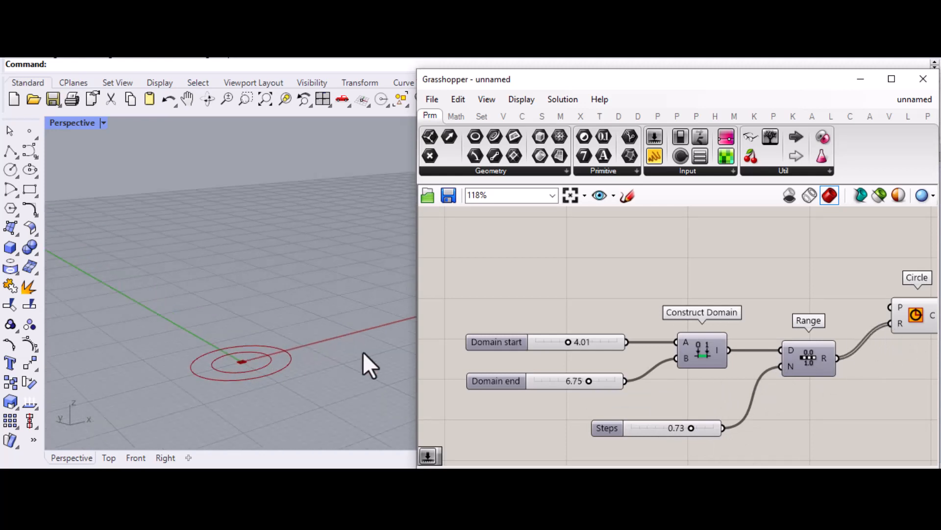
{"action": "scroll", "coordinate": [692, 391], "scroll_direction": "up", "scroll_amount": 1}
{"action": "scroll", "coordinate": [616, 386], "scroll_direction": "down", "scroll_amount": 3}
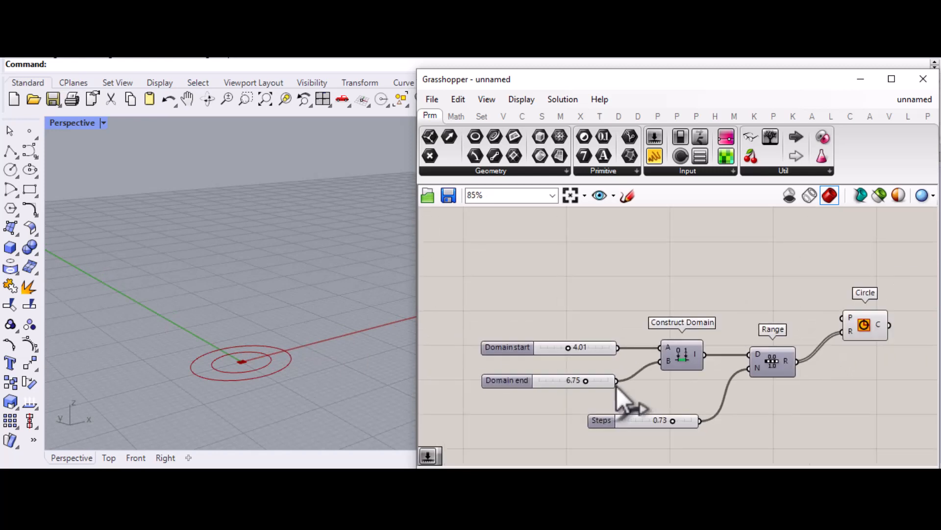
{"action": "scroll", "coordinate": [789, 354], "scroll_direction": "up", "scroll_amount": 1}
{"action": "scroll", "coordinate": [616, 361], "scroll_direction": "down", "scroll_amount": 1}
{"action": "scroll", "coordinate": [818, 353], "scroll_direction": "up", "scroll_amount": 1}
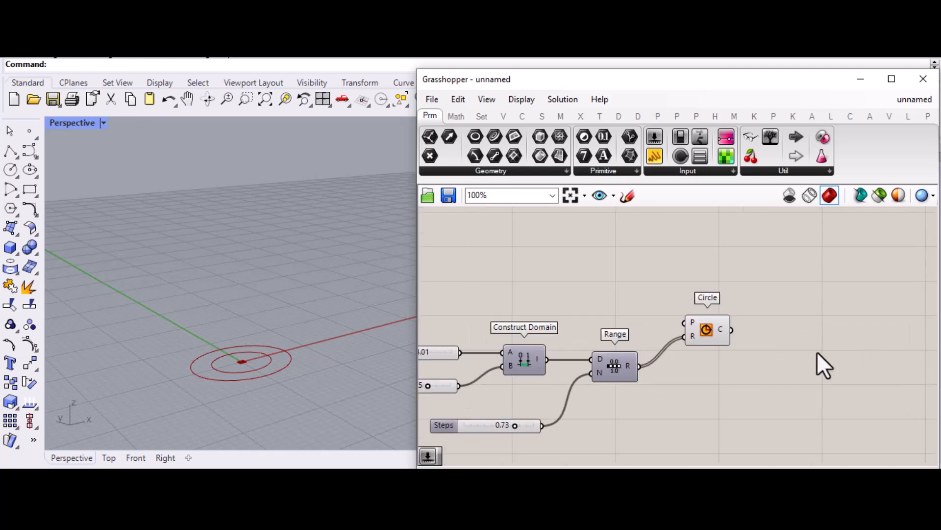
Step: Add a Divide Curve component after the Circle and connect the Circle output to its C input
{"action": "scroll", "coordinate": [809, 351], "scroll_direction": "up", "scroll_amount": 1}
{"action": "scroll", "coordinate": [798, 338], "scroll_direction": "up", "scroll_amount": 1}
{"action": "double_click", "coordinate": [798, 320]}
{"action": "type", "text": "divid"}
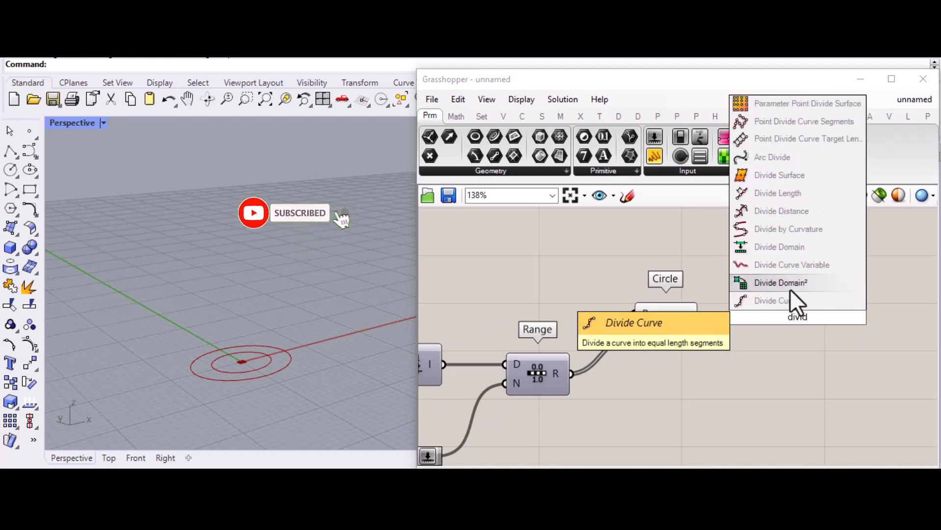
{"action": "left_click", "coordinate": [789, 300]}
{"action": "left_click_drag", "start_coordinate": [779, 343], "coordinate": [830, 358]}
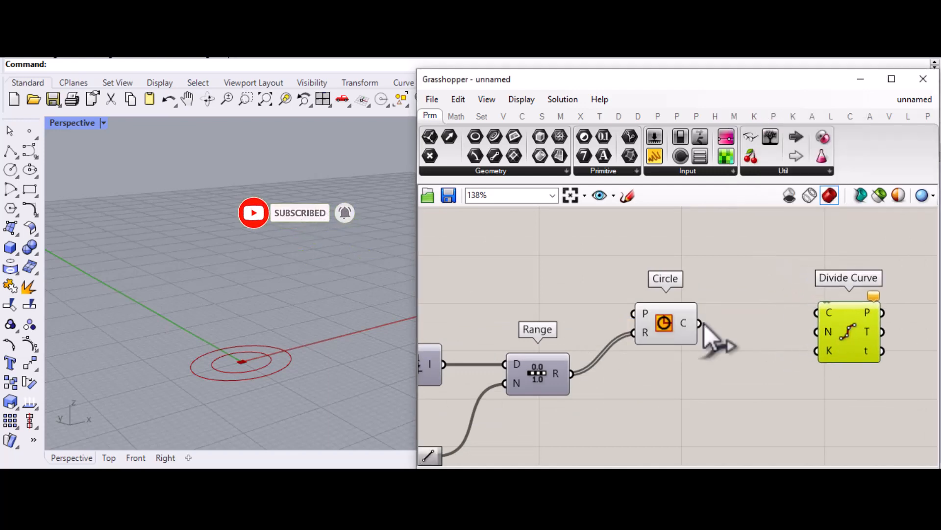
{"action": "left_click_drag", "start_coordinate": [700, 323], "coordinate": [863, 344]}
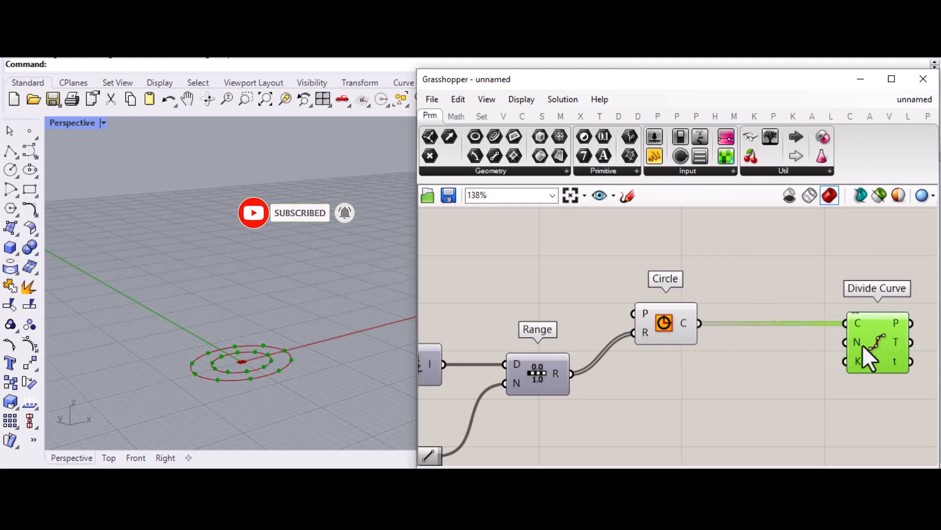
Step: Create a number slider of 80 and connect it to Divide Curve's N input as the segment count
{"action": "double_click", "coordinate": [716, 384]}
{"action": "type", "text": "80"}
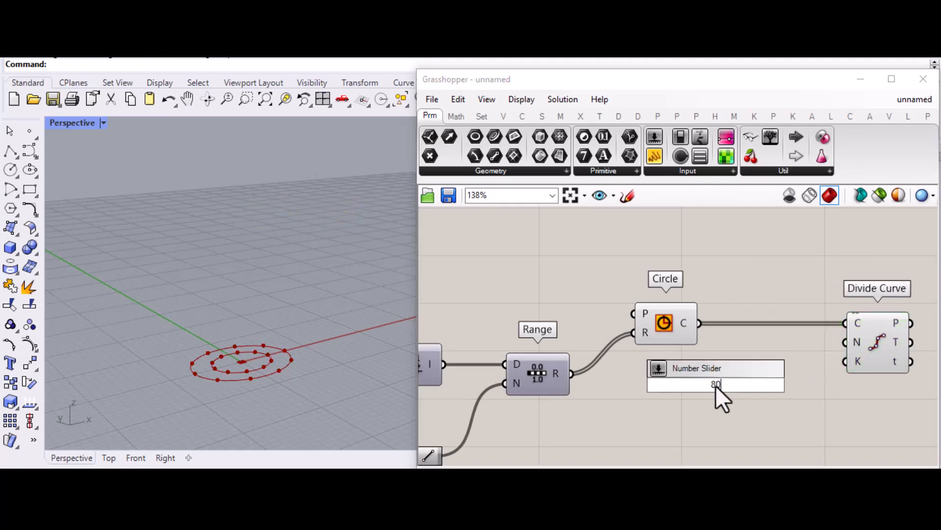
{"action": "key", "text": "Return"}
{"action": "left_click_drag", "start_coordinate": [796, 384], "coordinate": [853, 343]}
{"action": "right_click_drag", "start_coordinate": [326, 338], "coordinate": [275, 393]}
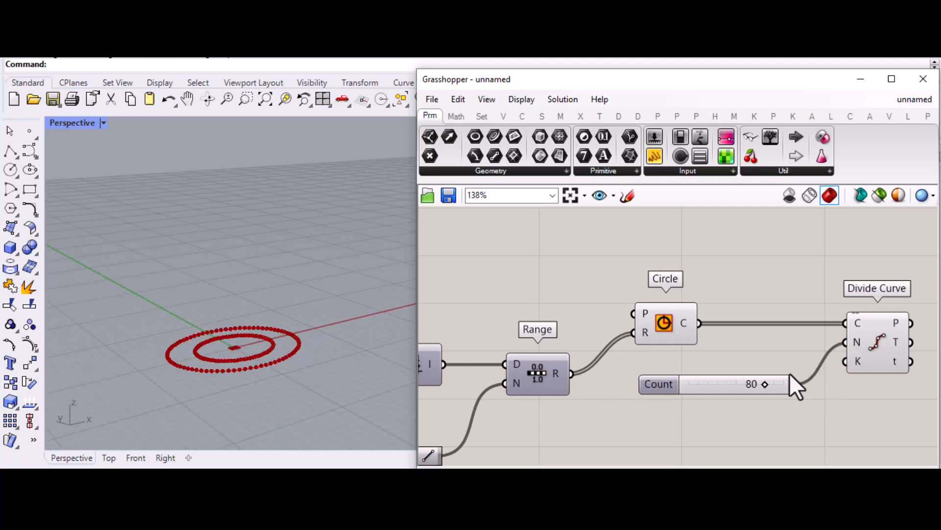
Step: Lower the Count slider of Divide Curve to 76
{"action": "mouse_move", "coordinate": [766, 385]}
{"action": "left_mouse_down"}
{"action": "mouse_move", "coordinate": [715, 392]}
{"action": "mouse_move", "coordinate": [762, 395]}
{"action": "left_mouse_up"}
{"action": "scroll", "coordinate": [748, 381], "scroll_direction": "up", "scroll_amount": 2}
{"action": "scroll", "coordinate": [608, 379], "scroll_direction": "down", "scroll_amount": 6}
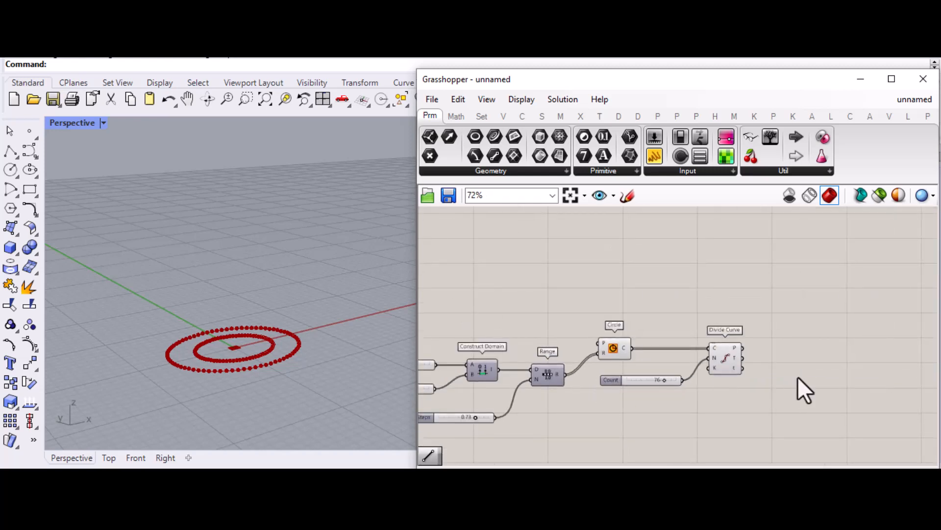
Step: Add a two-point Line component and connect Divide Curve's P output to its A input
{"action": "scroll", "coordinate": [811, 376], "scroll_direction": "up", "scroll_amount": 3}
{"action": "scroll", "coordinate": [804, 338], "scroll_direction": "up", "scroll_amount": 1}
{"action": "double_click", "coordinate": [798, 333]}
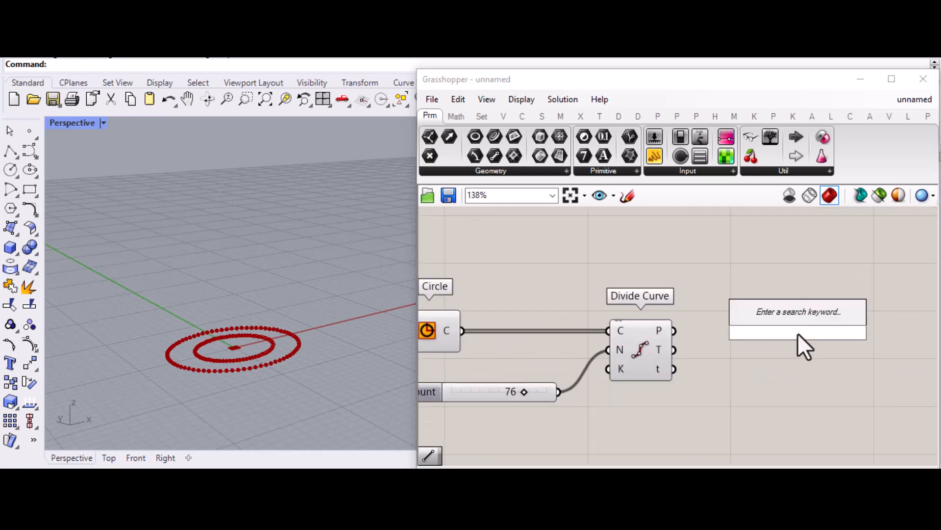
{"action": "type", "text": "line"}
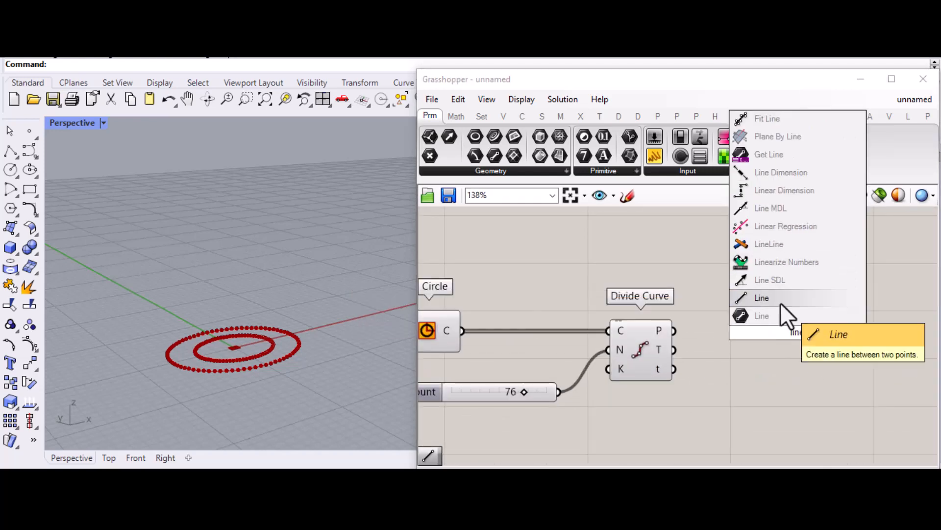
{"action": "left_click", "coordinate": [780, 302]}
{"action": "left_click_drag", "start_coordinate": [786, 339], "coordinate": [802, 354]}
{"action": "left_click_drag", "start_coordinate": [675, 332], "coordinate": [809, 347]}
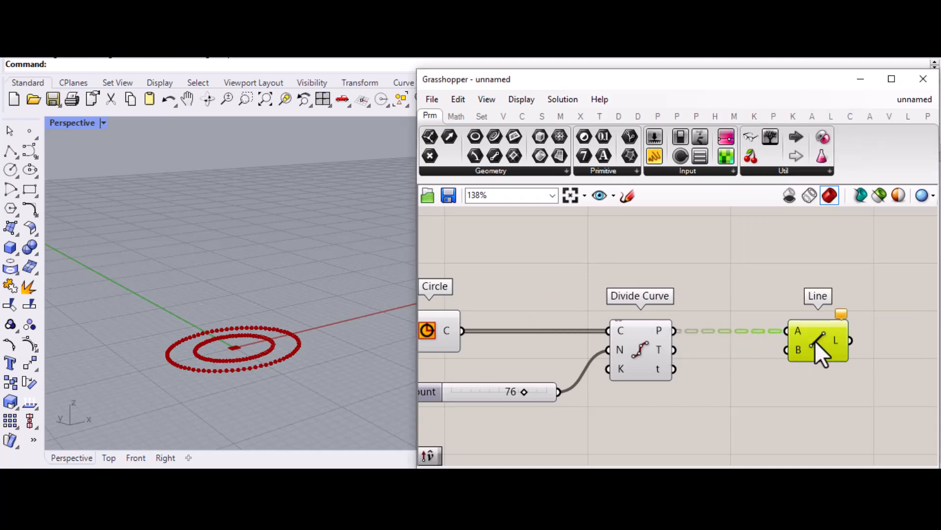
Step: Add an Area component, connect the Circle output to its G input and its C output to Line's B input
{"action": "scroll", "coordinate": [886, 377], "scroll_direction": "down", "scroll_amount": 3}
{"action": "double_click", "coordinate": [802, 410]}
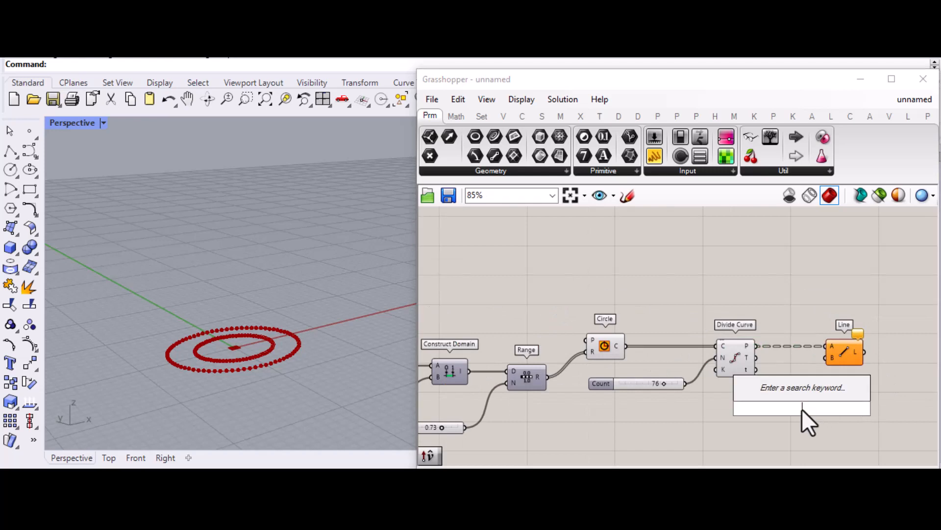
{"action": "type", "text": "are"}
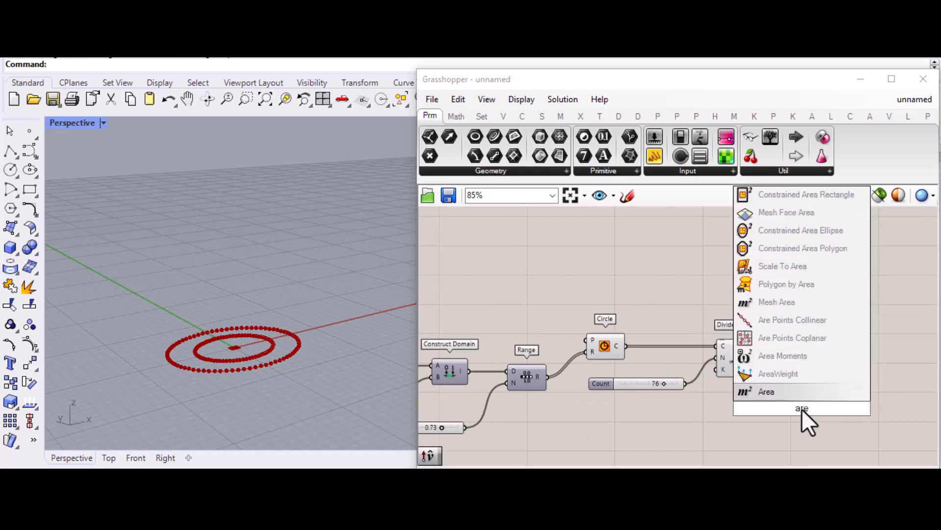
{"action": "left_click", "coordinate": [765, 391]}
{"action": "left_click_drag", "start_coordinate": [627, 345], "coordinate": [824, 358]}
{"action": "left_click_drag", "start_coordinate": [796, 406], "coordinate": [779, 423]}
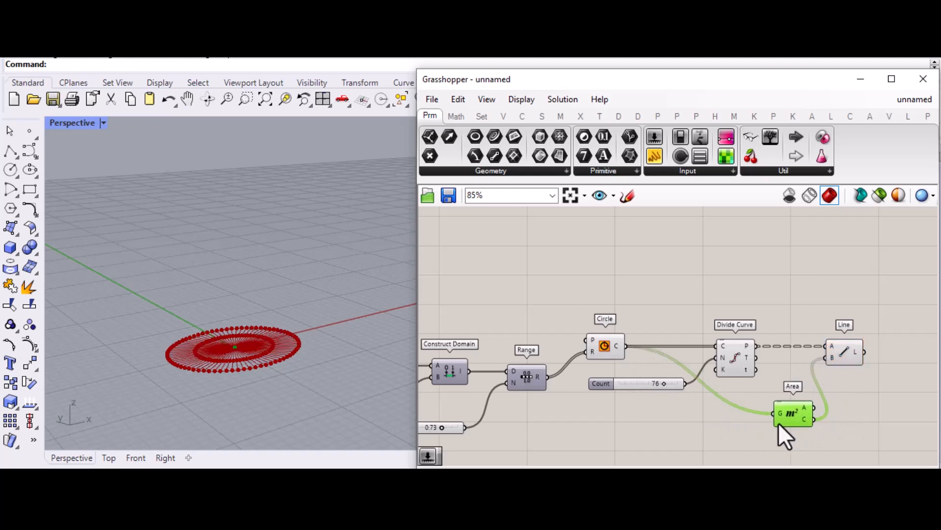
{"action": "left_click", "coordinate": [842, 348]}
Step: Lower the Count slider of Divide Curve to 68
{"action": "scroll", "coordinate": [657, 385], "scroll_direction": "up", "scroll_amount": 5}
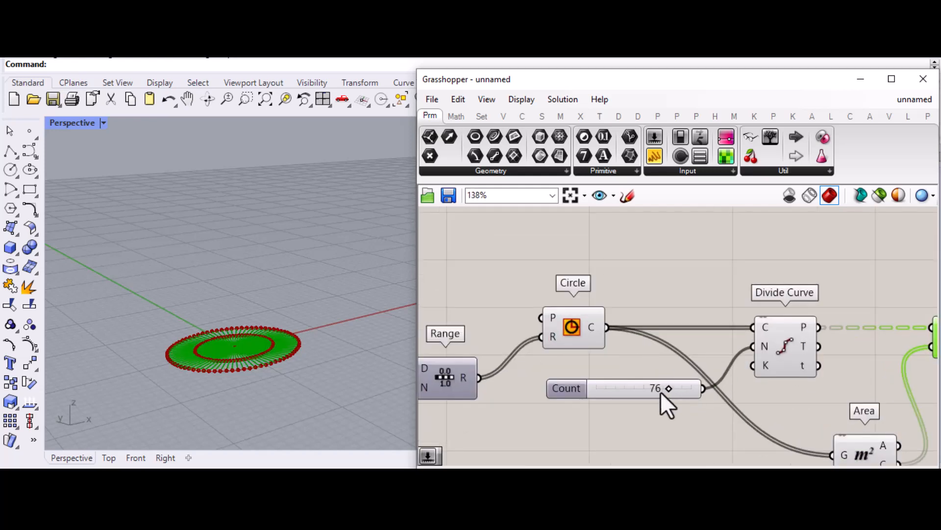
{"action": "mouse_move", "coordinate": [673, 389]}
{"action": "left_mouse_down"}
{"action": "mouse_move", "coordinate": [608, 391]}
{"action": "mouse_move", "coordinate": [662, 396]}
{"action": "left_mouse_up"}
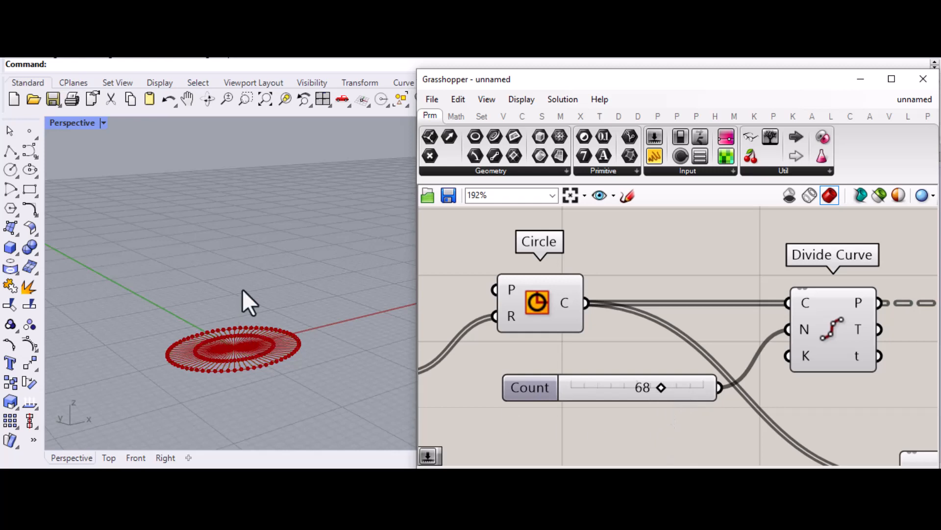
{"action": "scroll", "coordinate": [245, 287], "scroll_direction": "up", "scroll_amount": 3}
{"action": "scroll", "coordinate": [265, 276], "scroll_direction": "down", "scroll_amount": 3}
{"action": "scroll", "coordinate": [283, 270], "scroll_direction": "up", "scroll_amount": 2}
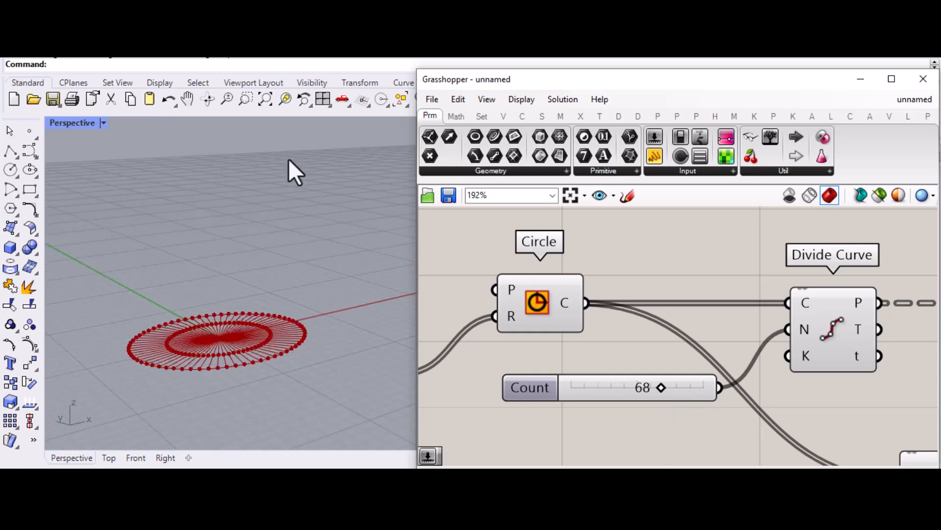
{"action": "left_click", "coordinate": [208, 99]}
{"action": "left_click_drag", "start_coordinate": [248, 183], "coordinate": [328, 355]}
{"action": "left_click", "coordinate": [620, 399]}
{"action": "scroll", "coordinate": [619, 400], "scroll_direction": "down", "scroll_amount": 5}
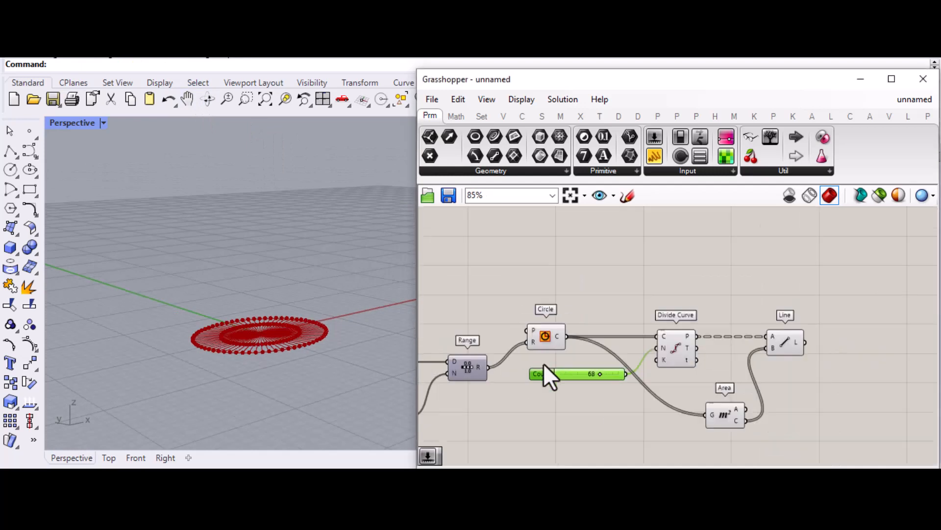
Step: Add a List Item component after the Line and place a copy of it below
{"action": "scroll", "coordinate": [888, 377], "scroll_direction": "down", "scroll_amount": 2}
{"action": "scroll", "coordinate": [855, 374], "scroll_direction": "up", "scroll_amount": 4}
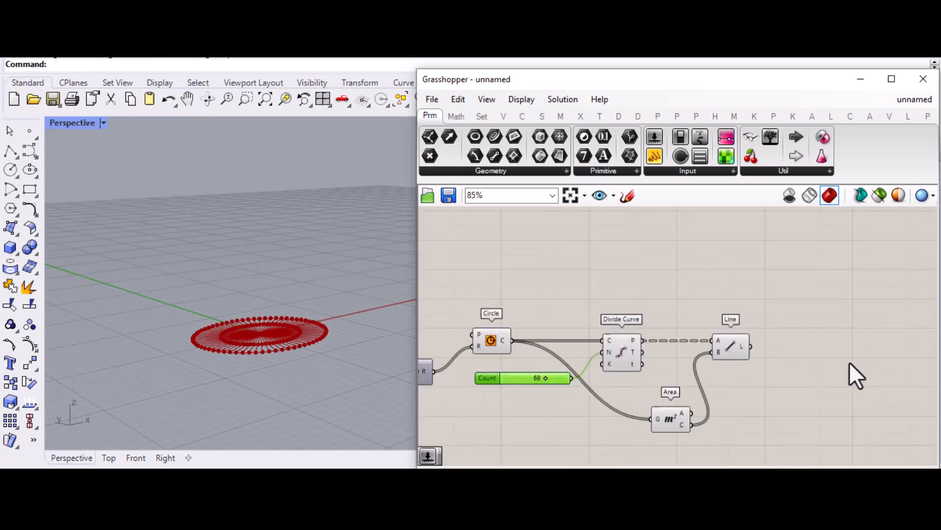
{"action": "double_click", "coordinate": [792, 331]}
{"action": "type", "text": "lis"}
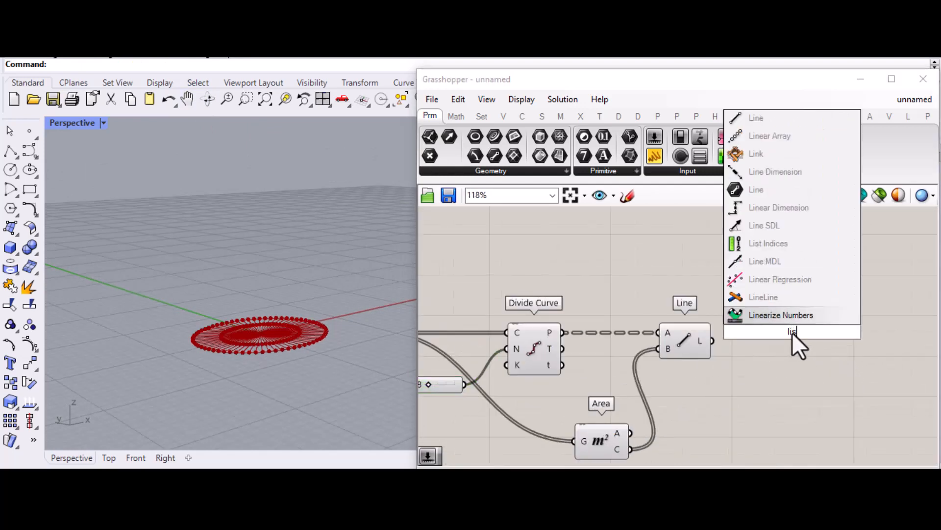
{"action": "type", "text": "t ite"}
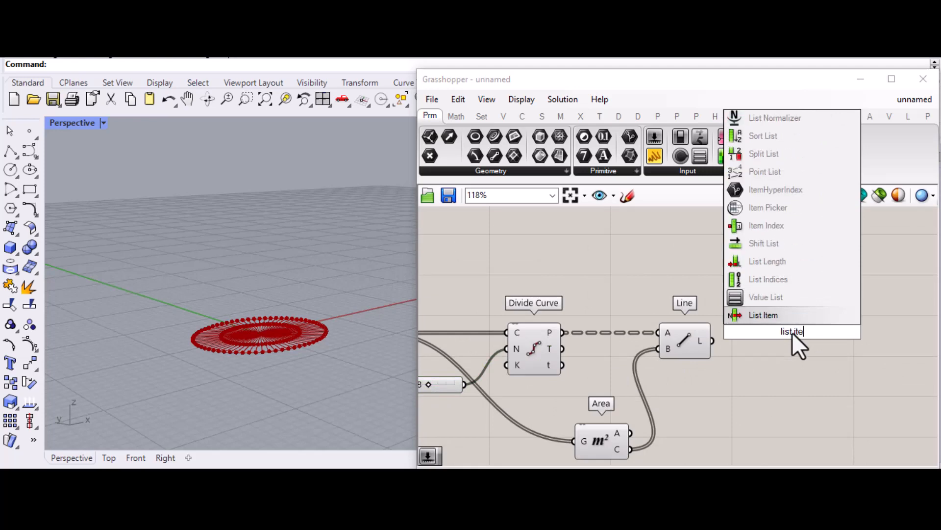
{"action": "key", "text": "Return"}
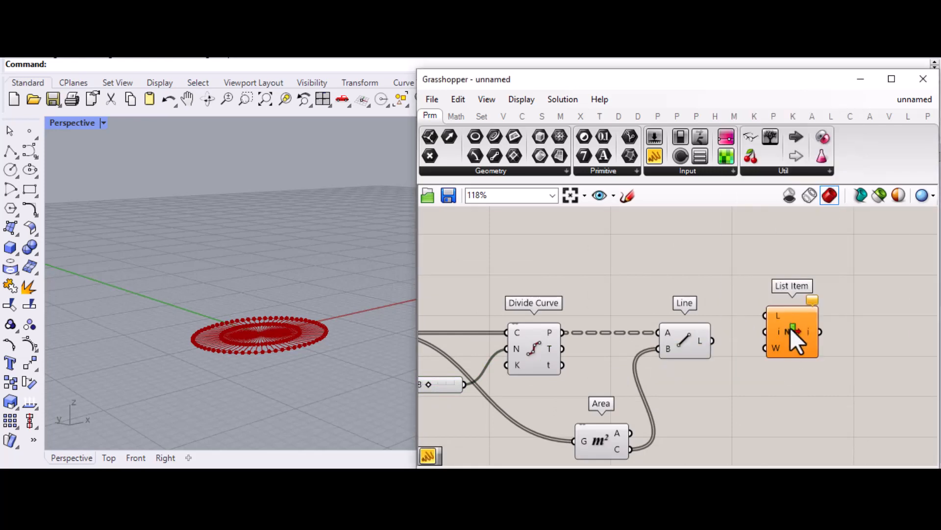
{"action": "left_click_drag", "start_coordinate": [804, 338], "coordinate": [835, 352]}
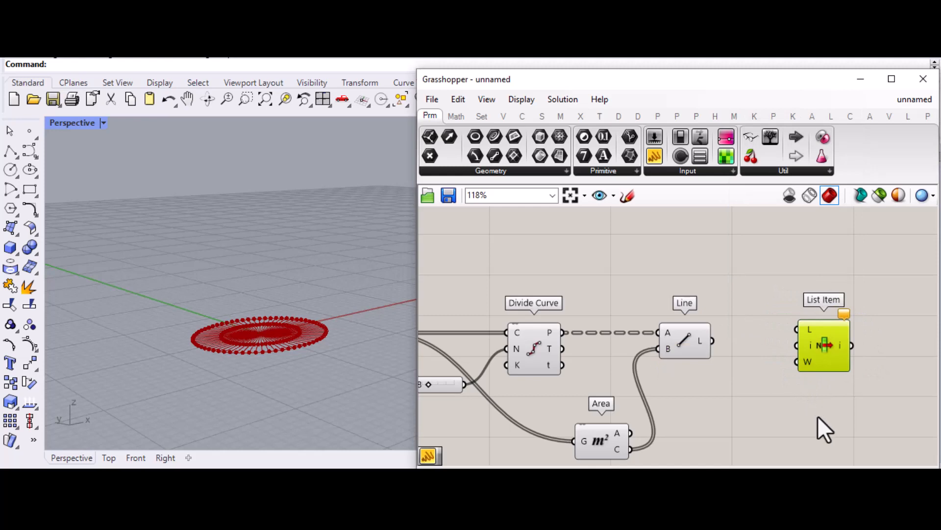
{"action": "left_click_drag", "start_coordinate": [841, 363], "coordinate": [843, 465], "text": "alt"}
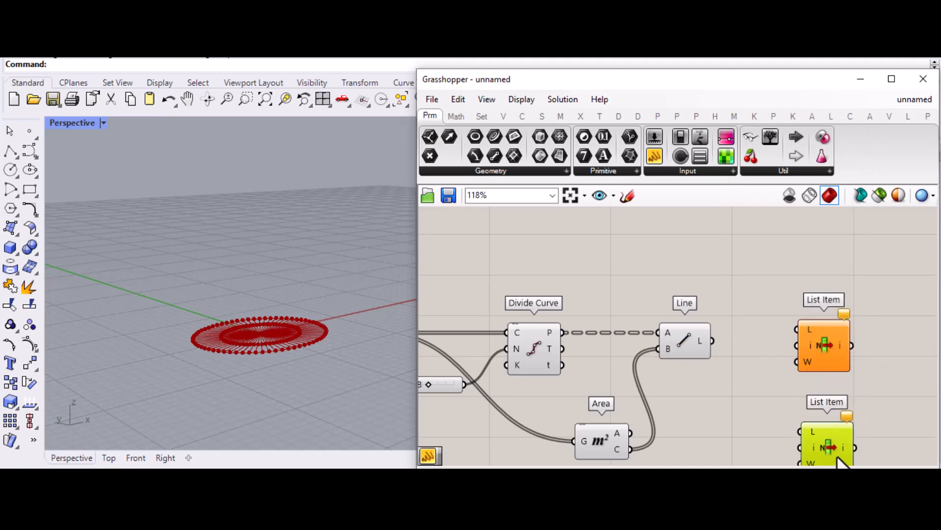
Step: Connect Line's L output to the upper List Item's L input and Divide Curve's P output to the lower List Item's L input
{"action": "left_click_drag", "start_coordinate": [714, 339], "coordinate": [798, 327]}
{"action": "left_click_drag", "start_coordinate": [829, 338], "coordinate": [829, 296]}
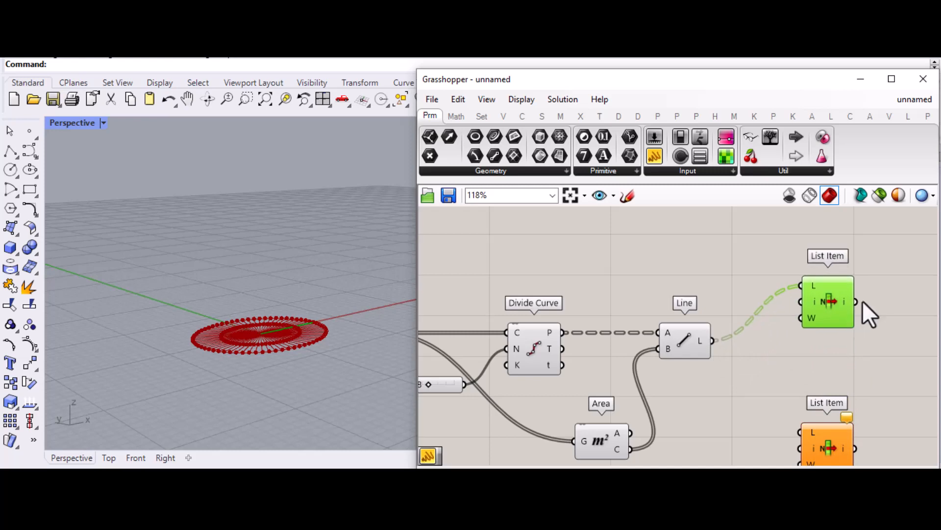
{"action": "mouse_move", "coordinate": [845, 301]}
{"action": "scroll", "coordinate": [840, 326], "scroll_direction": "down", "scroll_amount": 3}
{"action": "left_click_drag", "start_coordinate": [668, 330], "coordinate": [817, 392]}
{"action": "scroll", "coordinate": [861, 409], "scroll_direction": "up", "scroll_amount": 3}
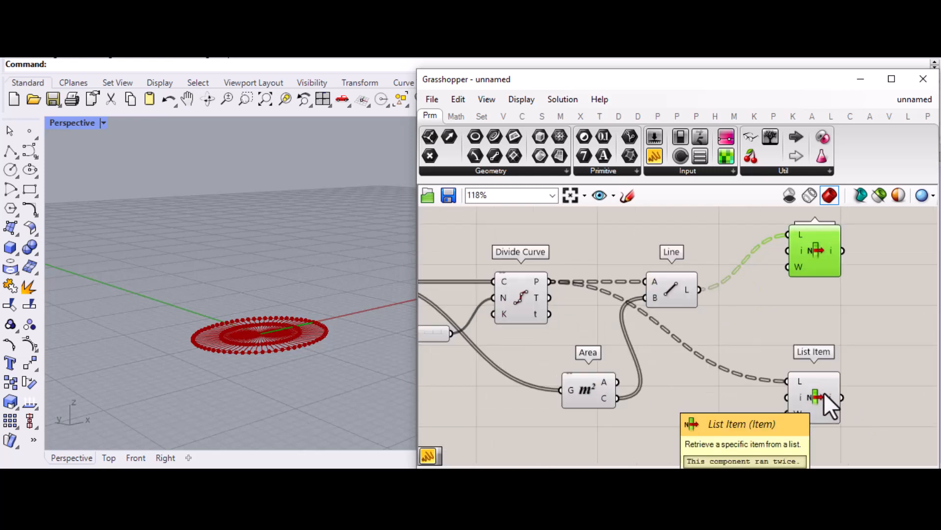
{"action": "left_click_drag", "start_coordinate": [823, 402], "coordinate": [837, 401]}
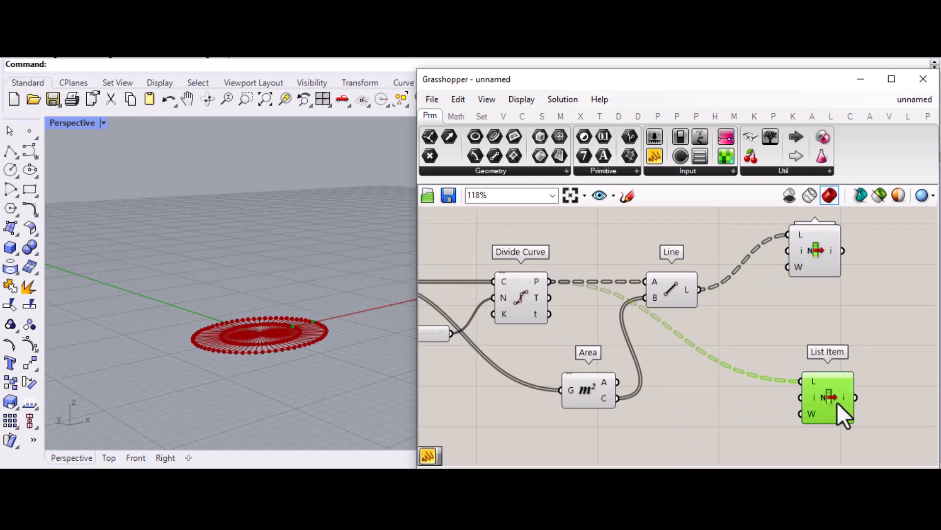
Step: Add a Plane Normal component after the two List Item components
{"action": "scroll", "coordinate": [686, 413], "scroll_direction": "down", "scroll_amount": 3}
{"action": "scroll", "coordinate": [721, 400], "scroll_direction": "up", "scroll_amount": 1}
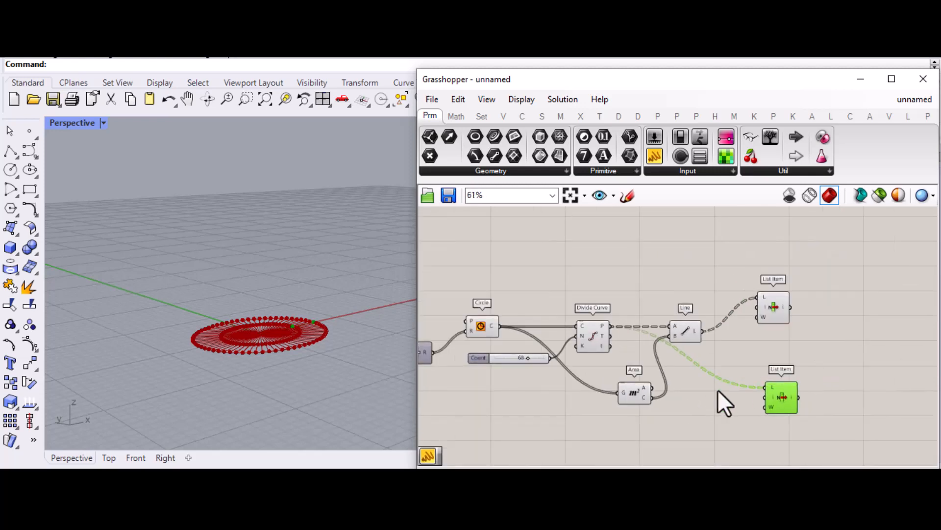
{"action": "double_click", "coordinate": [802, 359]}
{"action": "type", "text": "pl"}
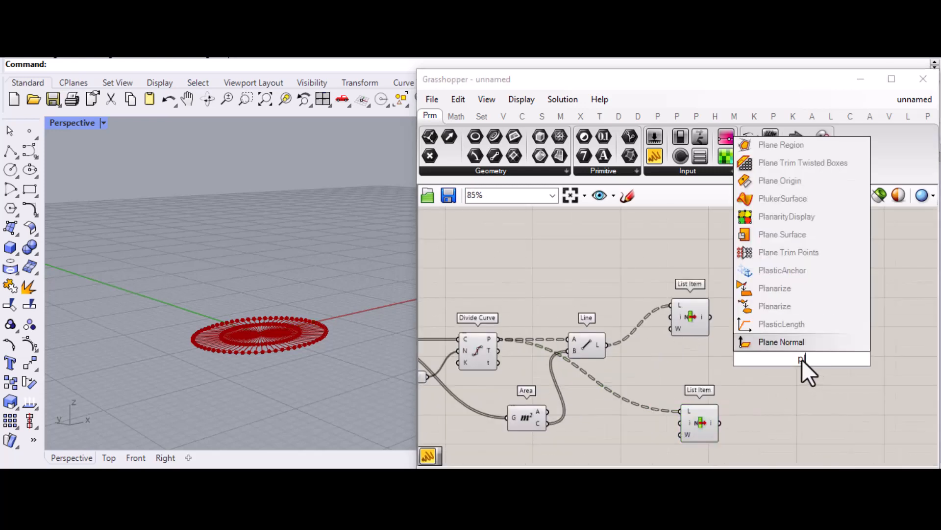
{"action": "type", "text": "ane "}
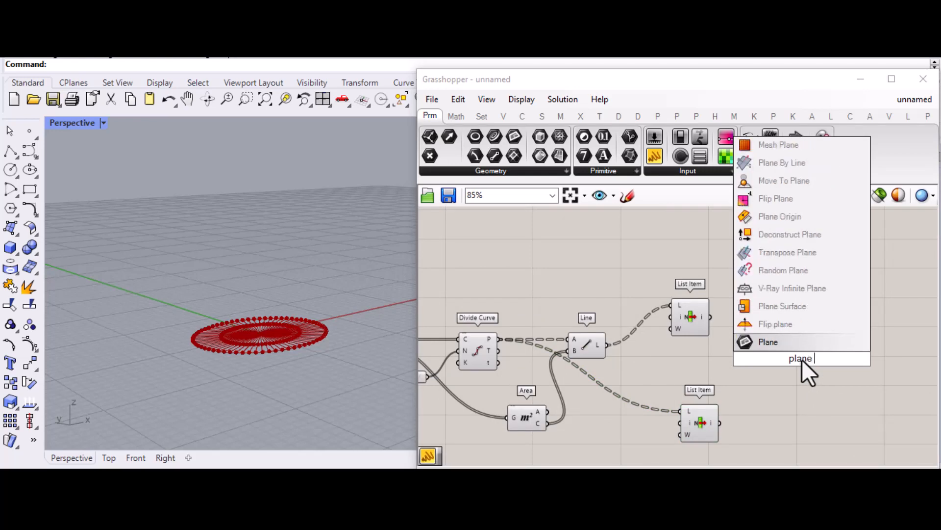
{"action": "type", "text": "nora"}
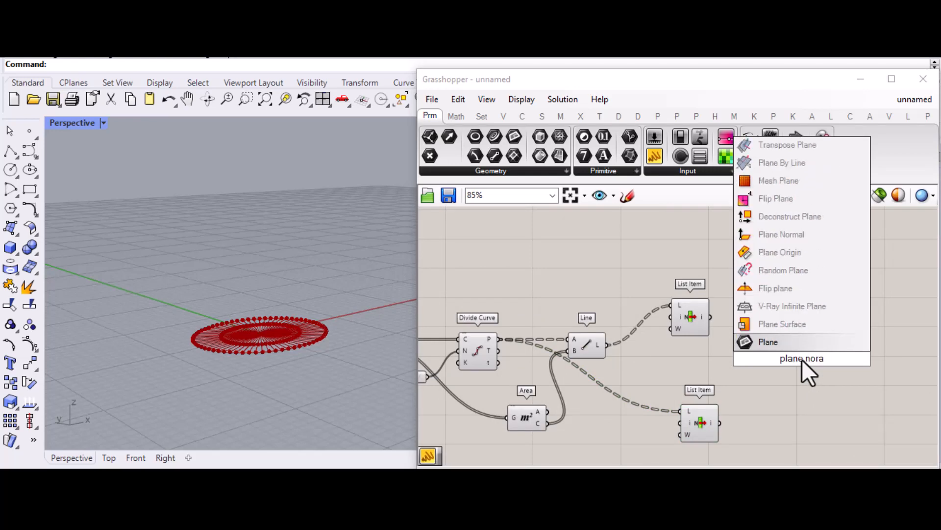
{"action": "key", "text": "BackSpace"}
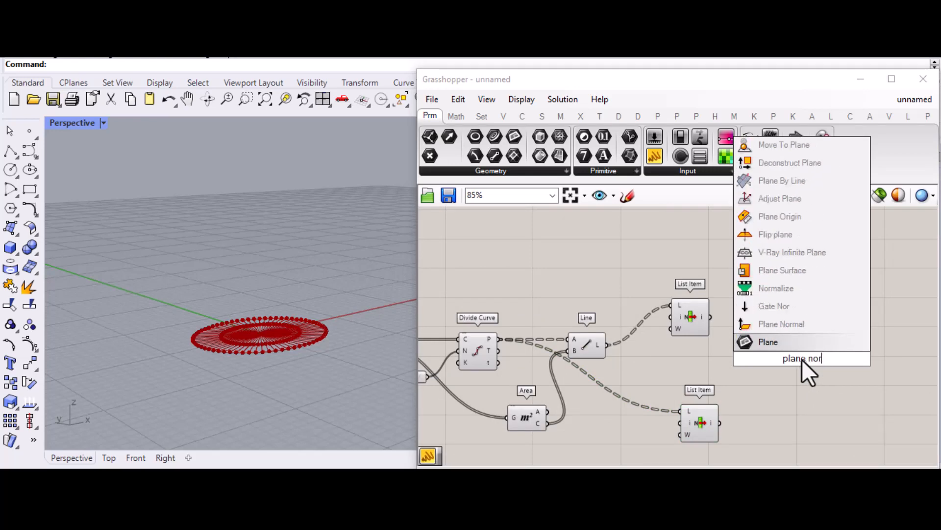
{"action": "type", "text": "m"}
{"action": "left_click", "coordinate": [849, 324]}
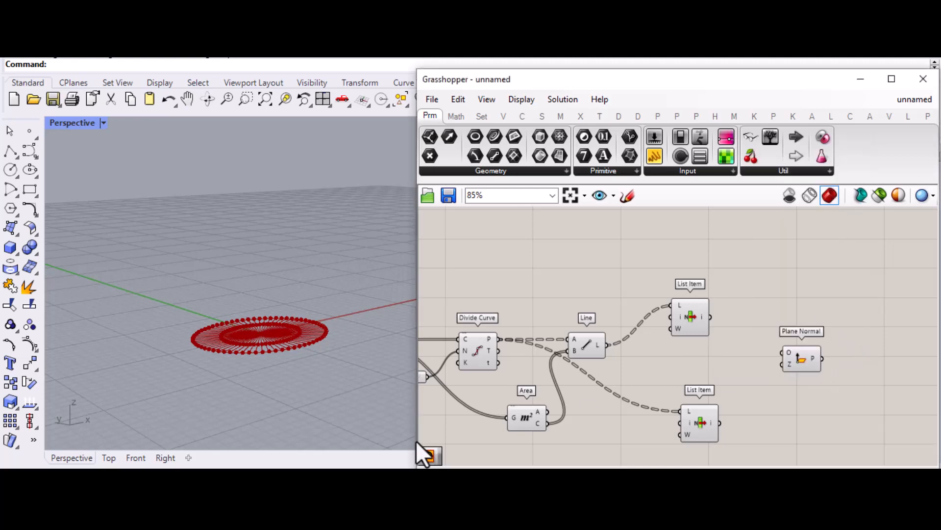
Step: Connect the lower List Item's output to Plane Normal's O input and the upper List Item's output to its Z input
{"action": "scroll", "coordinate": [242, 353], "scroll_direction": "up", "scroll_amount": 4}
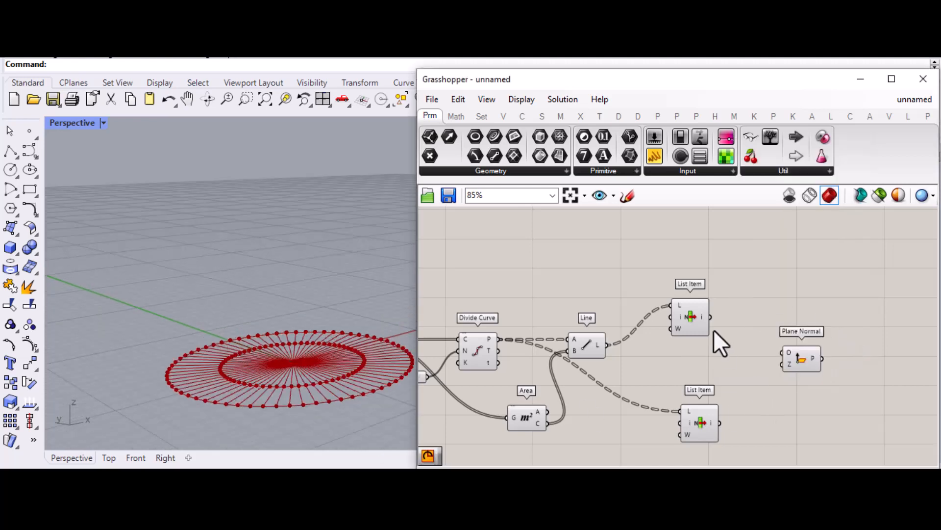
{"action": "left_click_drag", "start_coordinate": [719, 423], "coordinate": [783, 357]}
{"action": "left_click_drag", "start_coordinate": [706, 317], "coordinate": [783, 364]}
{"action": "scroll", "coordinate": [300, 386], "scroll_direction": "down", "scroll_amount": 3}
{"action": "scroll", "coordinate": [301, 387], "scroll_direction": "up", "scroll_amount": 2}
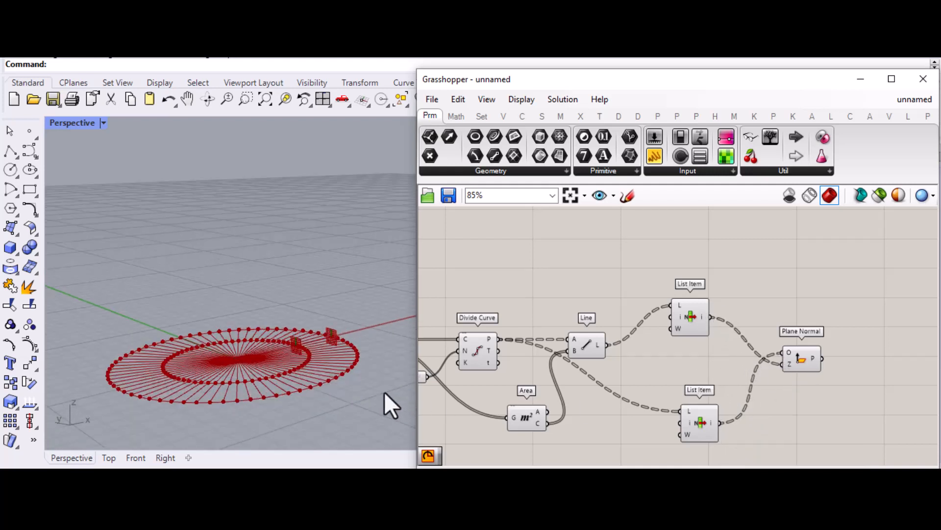
{"action": "left_click", "coordinate": [799, 359]}
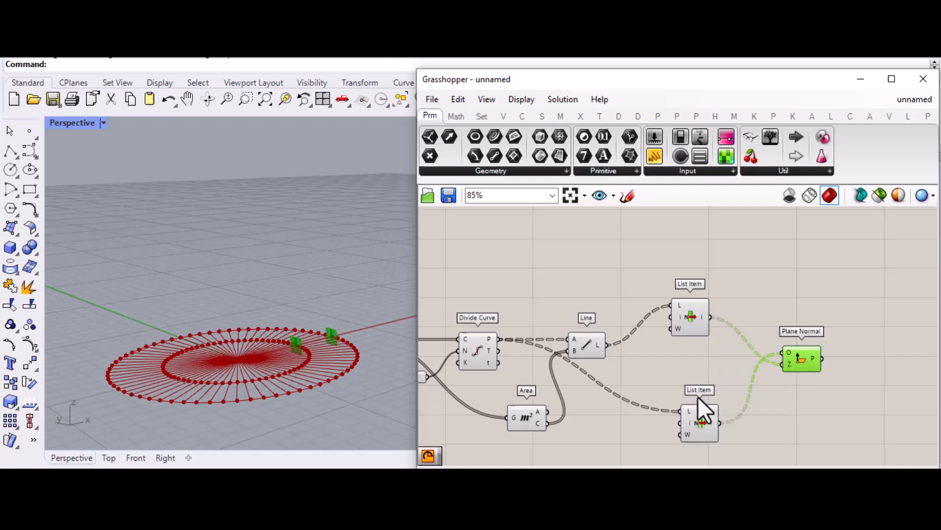
Step: Add an Arc component after Plane Normal and connect Plane Normal's P output to its P input
{"action": "scroll", "coordinate": [833, 369], "scroll_direction": "up", "scroll_amount": 2}
{"action": "scroll", "coordinate": [829, 348], "scroll_direction": "up", "scroll_amount": 1}
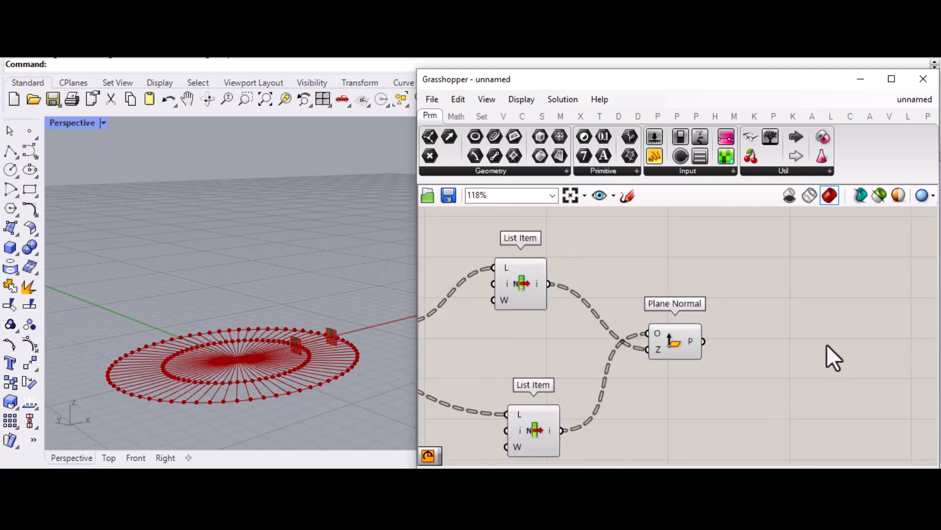
{"action": "double_click", "coordinate": [826, 344]}
{"action": "type", "text": "arc"}
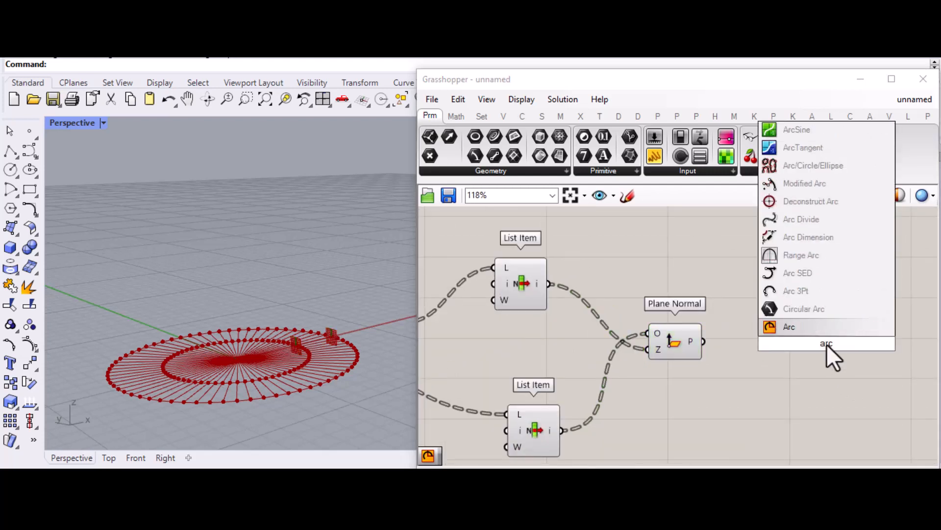
{"action": "left_click", "coordinate": [777, 324]}
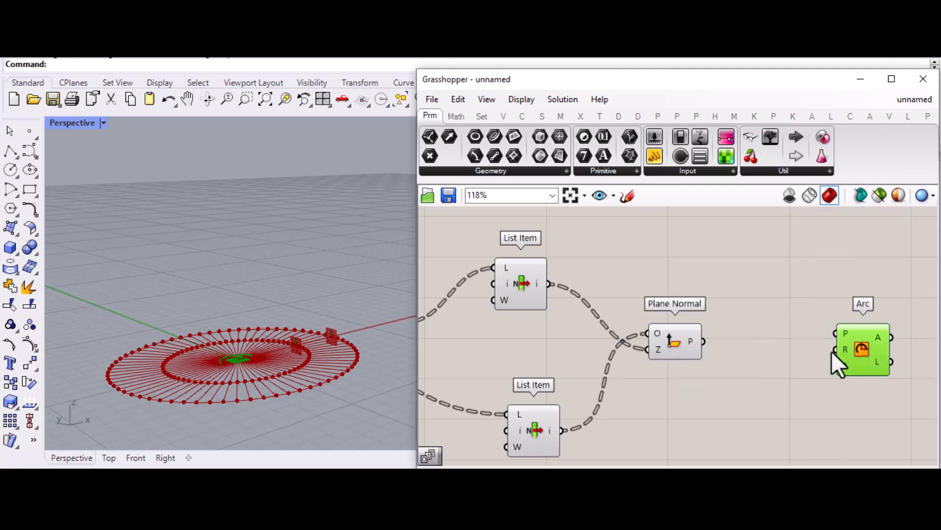
{"action": "left_click_drag", "start_coordinate": [704, 341], "coordinate": [901, 361]}
Step: Add a Series component below the wire between Plane Normal and Arc
{"action": "scroll", "coordinate": [860, 400], "scroll_direction": "down", "scroll_amount": 2}
{"action": "scroll", "coordinate": [818, 429], "scroll_direction": "up", "scroll_amount": 2}
{"action": "left_click", "coordinate": [817, 429]}
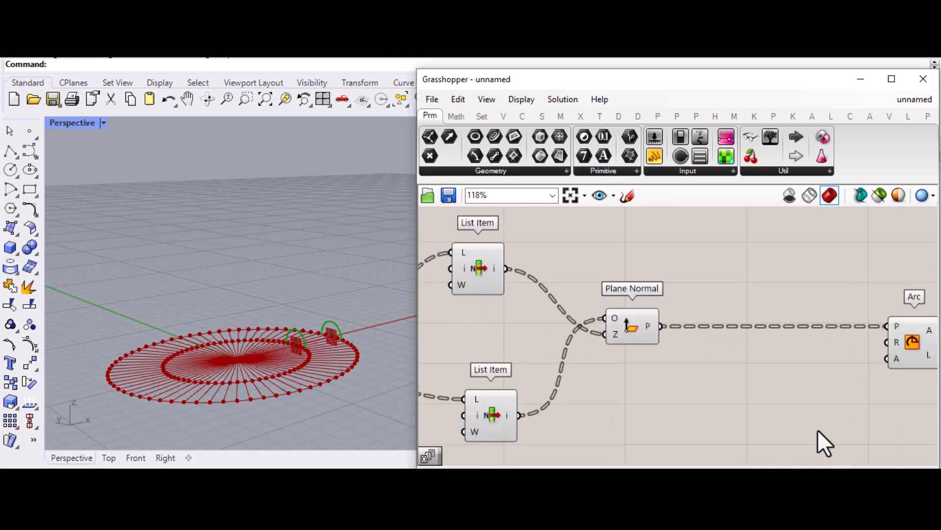
{"action": "double_click", "coordinate": [817, 430]}
{"action": "type", "text": "ser"}
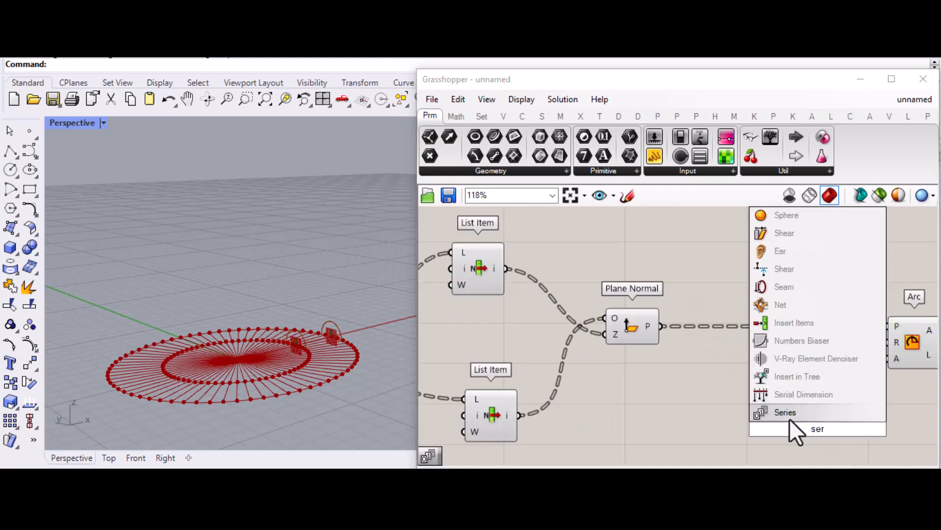
{"action": "left_click", "coordinate": [789, 417]}
{"action": "left_click", "coordinate": [834, 425]}
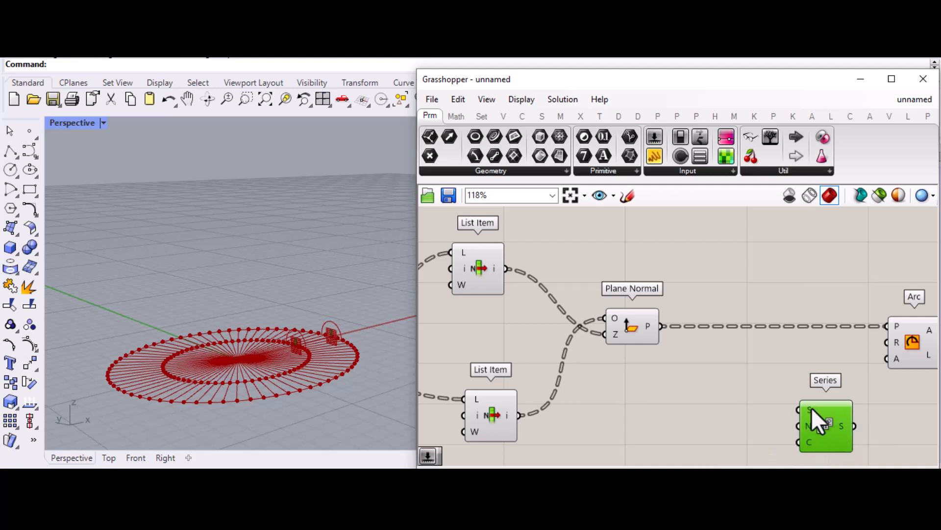
{"action": "left_click", "coordinate": [785, 413]}
Step: Create a number slider of 1 and connect it to the Series' S input as the start value
{"action": "double_click", "coordinate": [692, 424]}
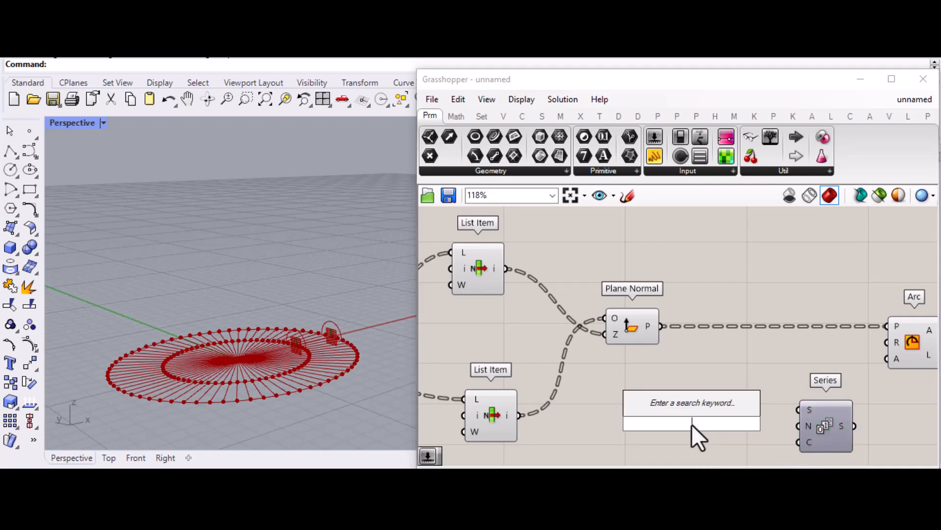
{"action": "type", "text": "1"}
{"action": "key", "text": "Return"}
{"action": "left_click_drag", "start_coordinate": [692, 424], "coordinate": [661, 409]}
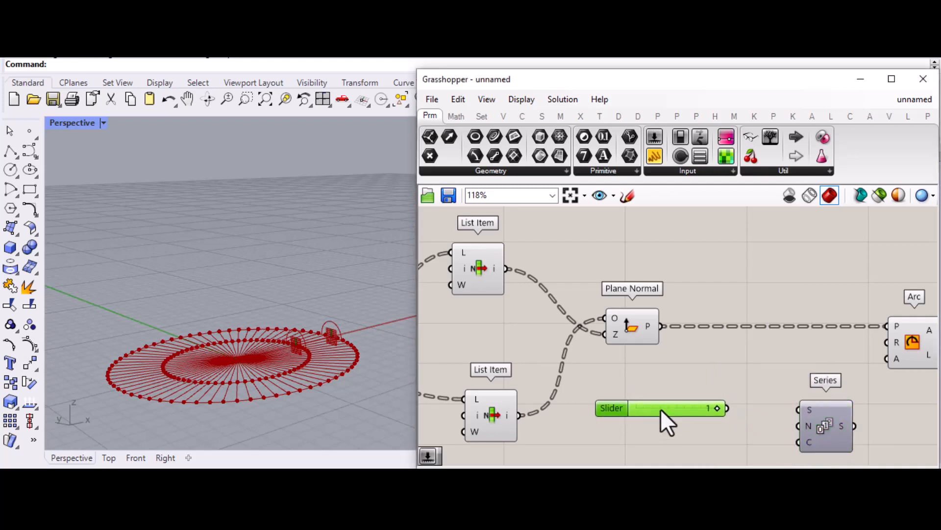
{"action": "left_click_drag", "start_coordinate": [729, 408], "coordinate": [804, 413]}
{"action": "left_click_drag", "start_coordinate": [685, 412], "coordinate": [693, 409]}
Step: Feed a number slider of 10 into the Series' C input and connect its grafted S output to Arc's R input
{"action": "scroll", "coordinate": [697, 413], "scroll_direction": "down", "scroll_amount": 3}
{"action": "scroll", "coordinate": [721, 407], "scroll_direction": "up", "scroll_amount": 2}
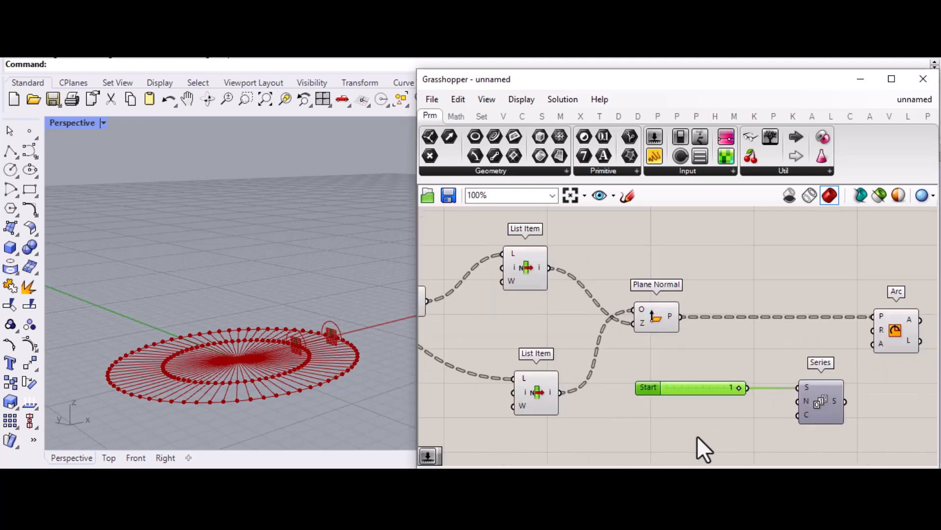
{"action": "double_click", "coordinate": [700, 427]}
{"action": "type", "text": "10"}
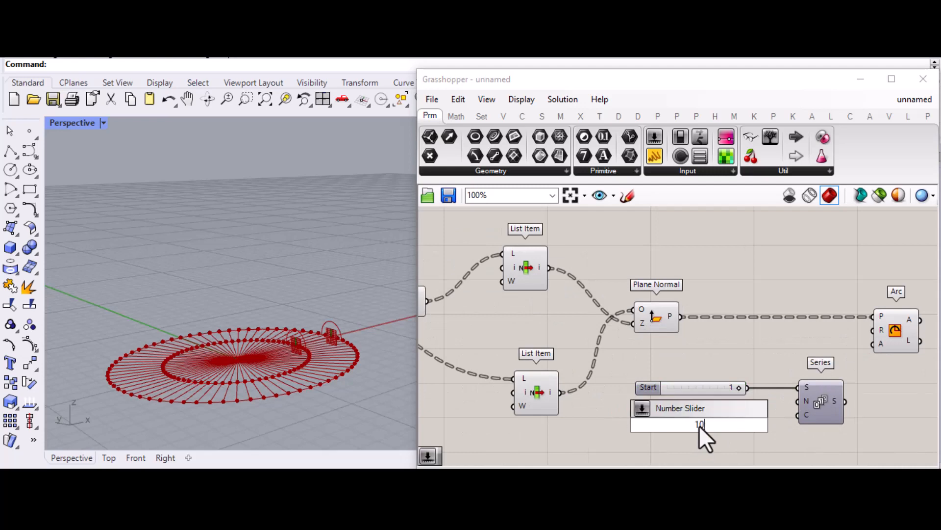
{"action": "key", "text": "Return"}
{"action": "left_click_drag", "start_coordinate": [757, 424], "coordinate": [871, 330]}
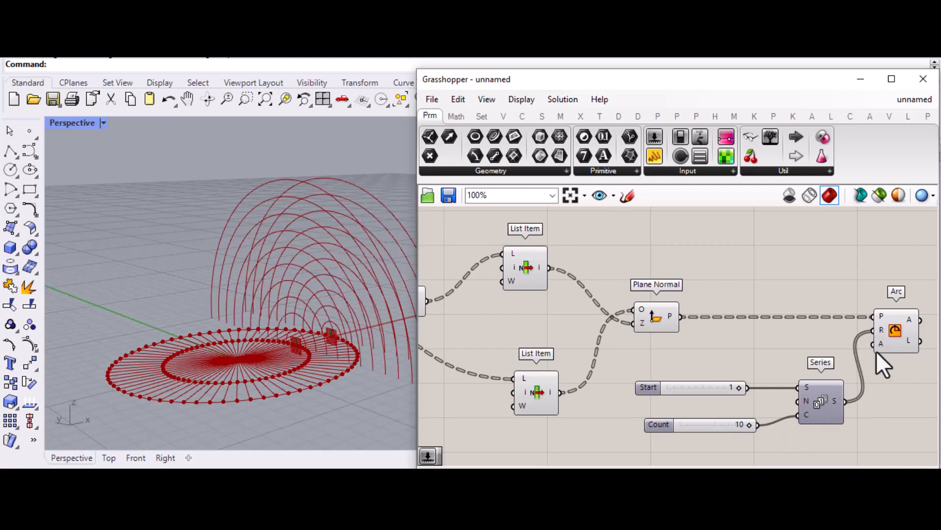
{"action": "right_click", "coordinate": [834, 399]}
{"action": "left_click", "coordinate": [855, 442]}
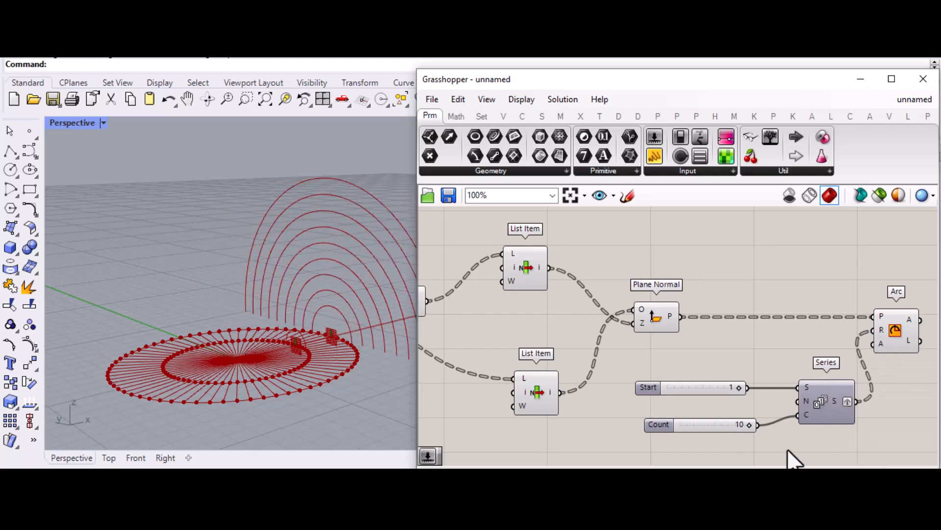
Step: Add a Rotate component after Arc and connect Arc's A output to its G input
{"action": "scroll", "coordinate": [608, 408], "scroll_direction": "down", "scroll_amount": 2}
{"action": "scroll", "coordinate": [784, 377], "scroll_direction": "down", "scroll_amount": 1}
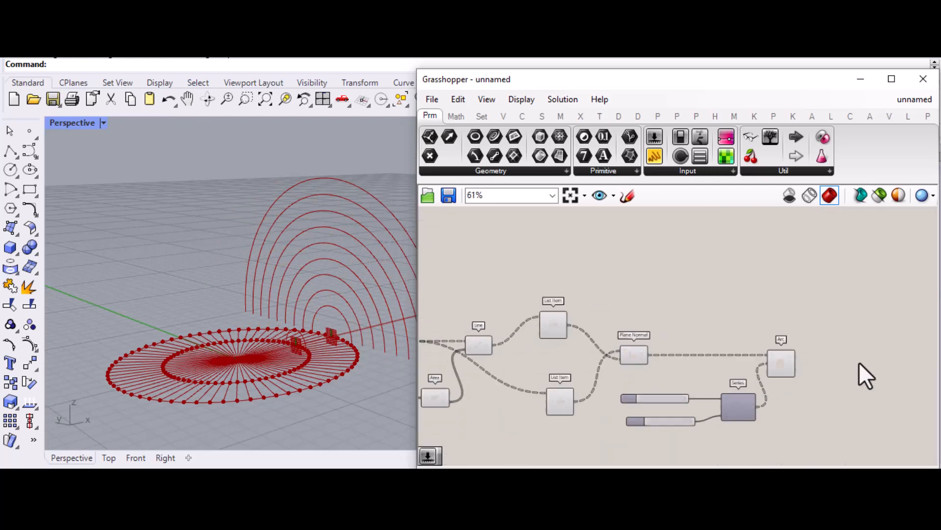
{"action": "scroll", "coordinate": [335, 362], "scroll_direction": "down", "scroll_amount": 1}
{"action": "scroll", "coordinate": [789, 360], "scroll_direction": "up", "scroll_amount": 1}
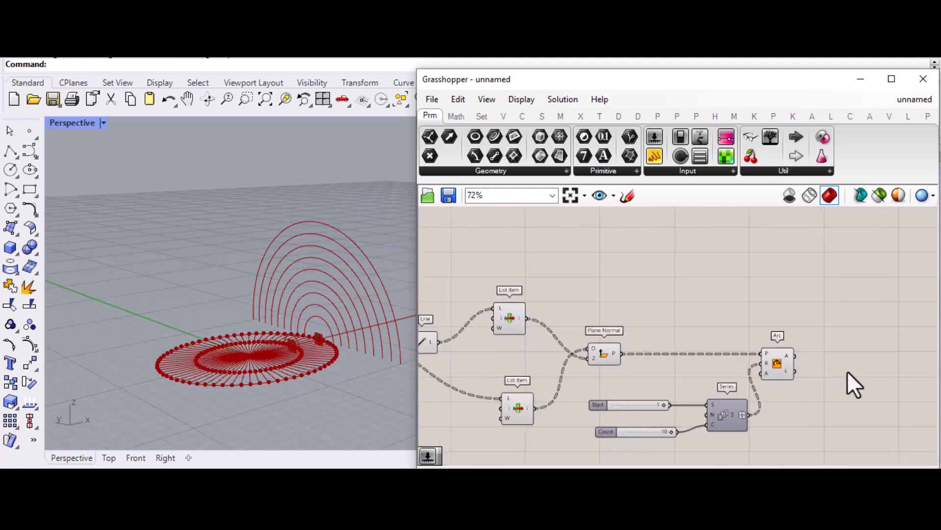
{"action": "scroll", "coordinate": [684, 376], "scroll_direction": "down", "scroll_amount": 1}
{"action": "scroll", "coordinate": [875, 365], "scroll_direction": "up", "scroll_amount": 4}
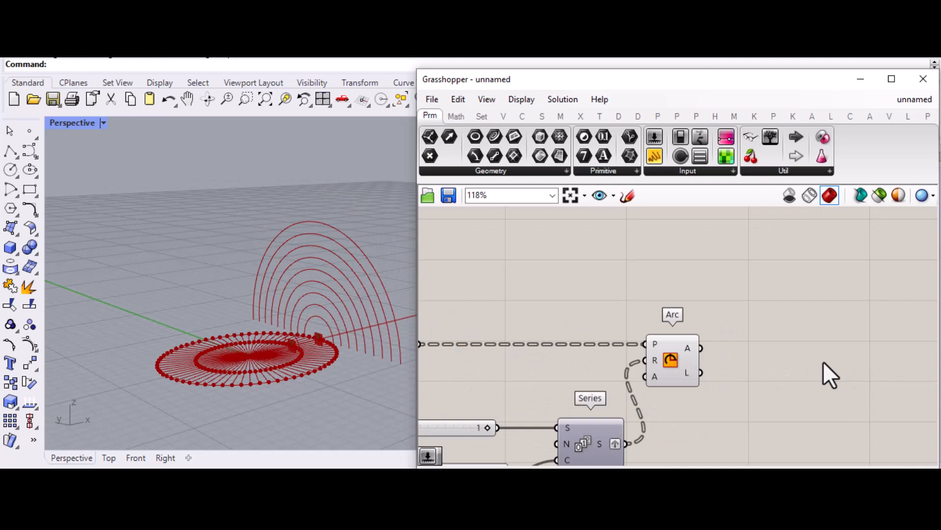
{"action": "double_click", "coordinate": [872, 360]}
{"action": "type", "text": "rota"}
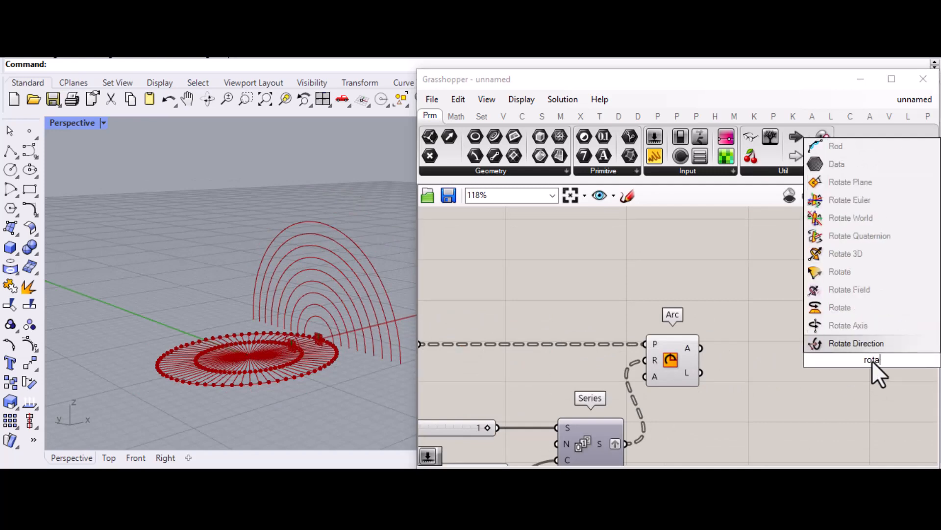
{"action": "left_click", "coordinate": [838, 316]}
{"action": "left_click_drag", "start_coordinate": [869, 370], "coordinate": [849, 379]}
{"action": "left_click_drag", "start_coordinate": [702, 348], "coordinate": [823, 354]}
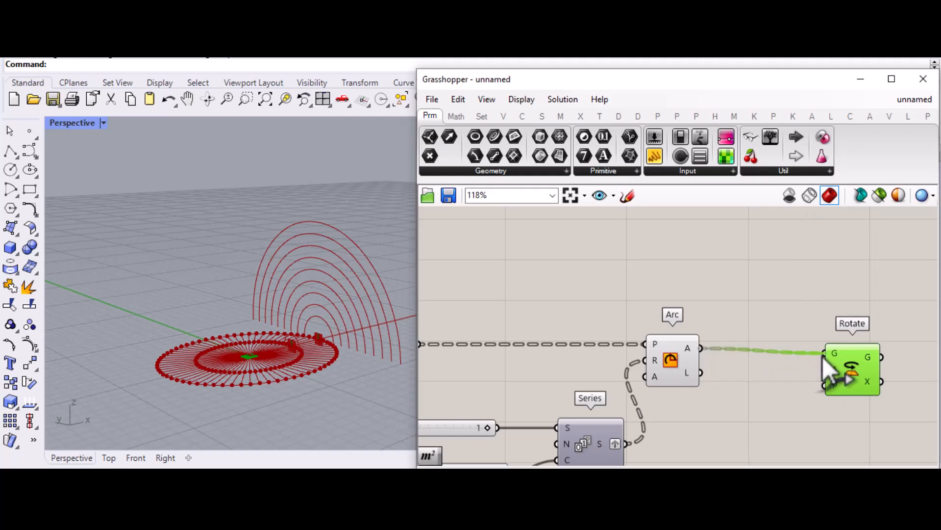
{"action": "left_click_drag", "start_coordinate": [855, 387], "coordinate": [862, 383]}
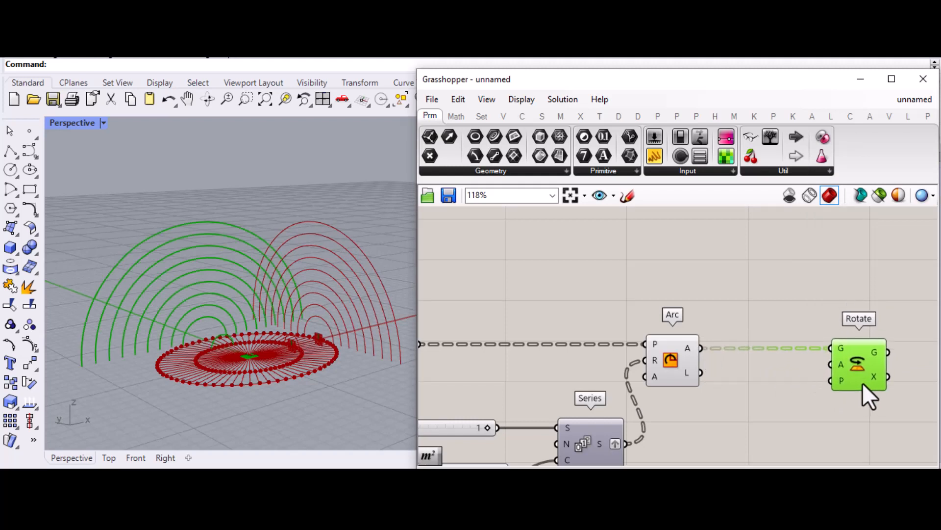
Step: Set Rotate's A input to degrees and move the component farther away from Arc
{"action": "right_click", "coordinate": [842, 365]}
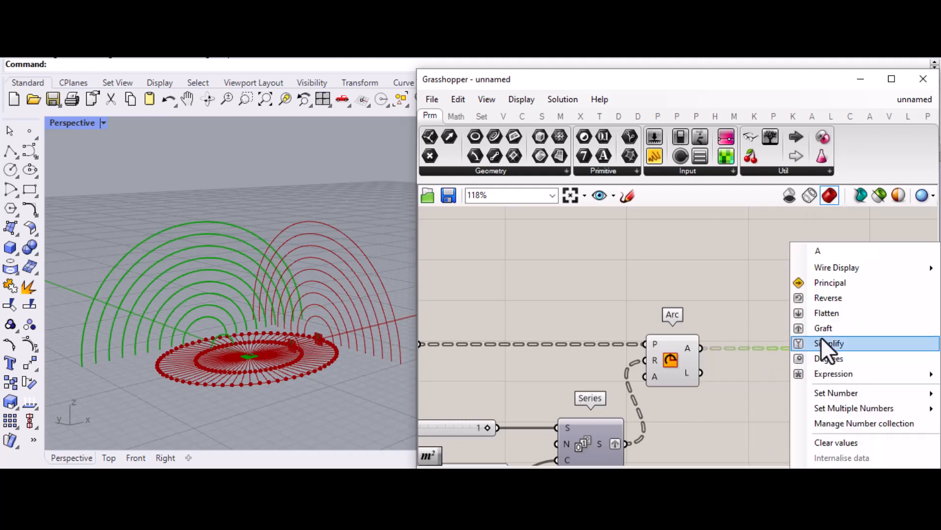
{"action": "left_click", "coordinate": [827, 358]}
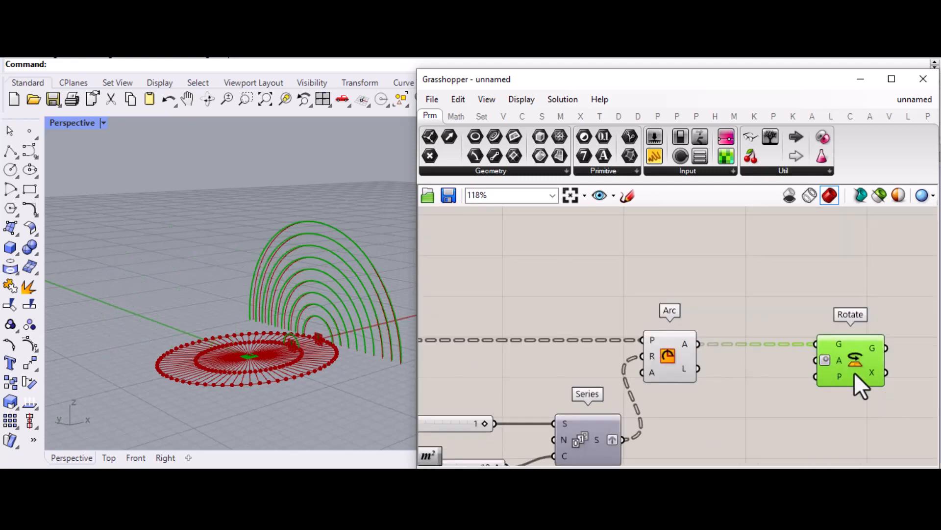
{"action": "left_click_drag", "start_coordinate": [854, 372], "coordinate": [913, 371]}
Step: Add a second Series component just below Rotate
{"action": "scroll", "coordinate": [909, 382], "scroll_direction": "down", "scroll_amount": 2}
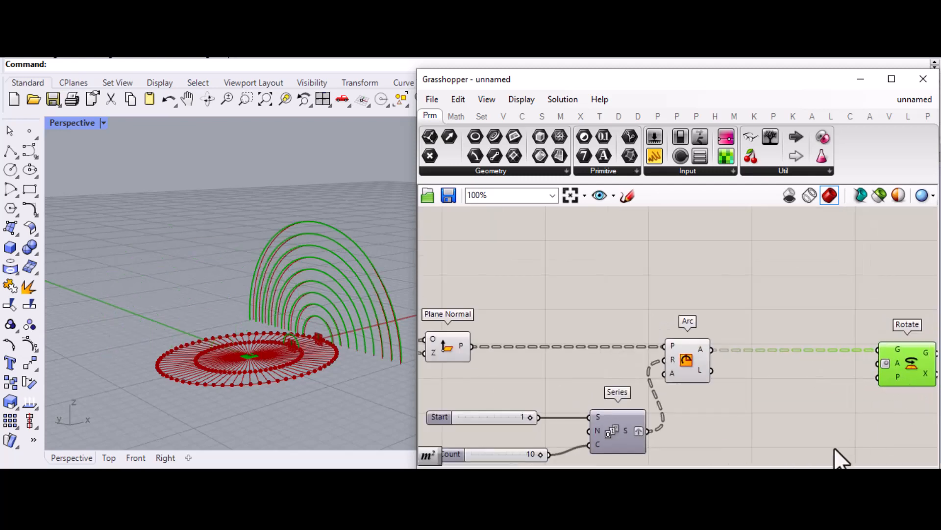
{"action": "scroll", "coordinate": [838, 446], "scroll_direction": "down", "scroll_amount": 1}
{"action": "scroll", "coordinate": [842, 415], "scroll_direction": "up", "scroll_amount": 1}
{"action": "double_click", "coordinate": [834, 411]}
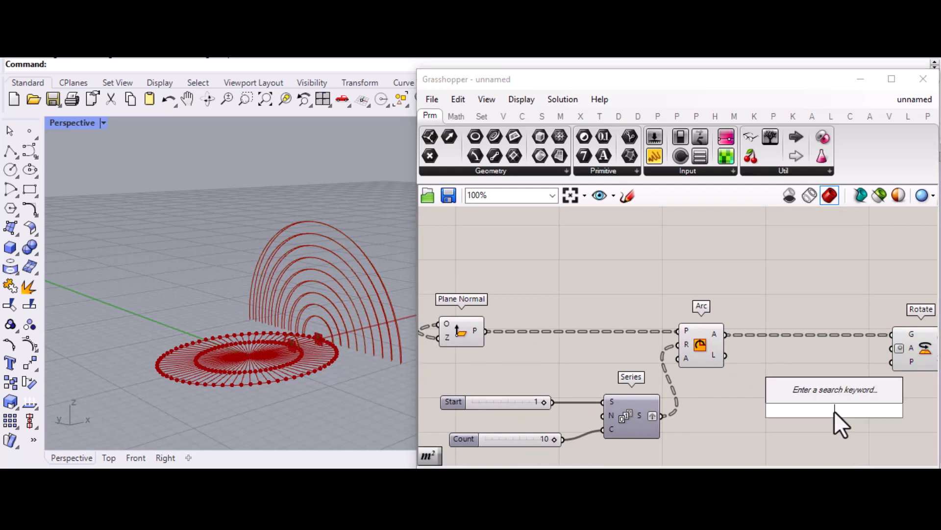
{"action": "type", "text": "series"}
{"action": "left_click", "coordinate": [809, 392]}
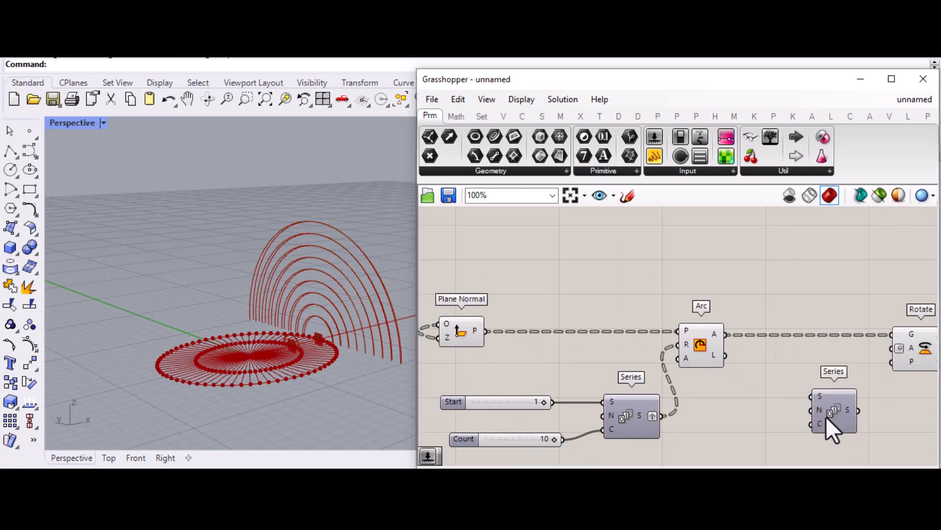
{"action": "left_click_drag", "start_coordinate": [826, 416], "coordinate": [870, 424]}
{"action": "scroll", "coordinate": [814, 388], "scroll_direction": "down", "scroll_amount": 1}
{"action": "scroll", "coordinate": [837, 396], "scroll_direction": "up", "scroll_amount": 1}
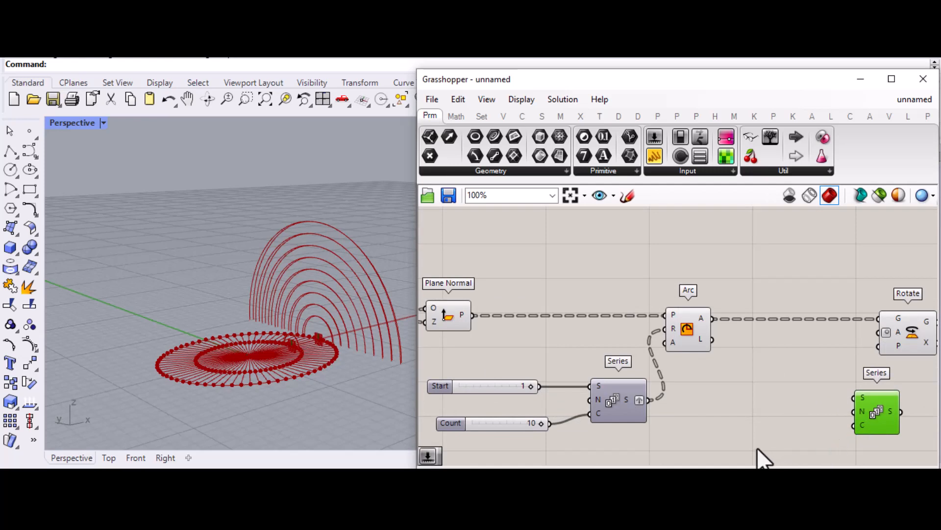
Step: Add a Division component just before the second Series
{"action": "double_click", "coordinate": [763, 420]}
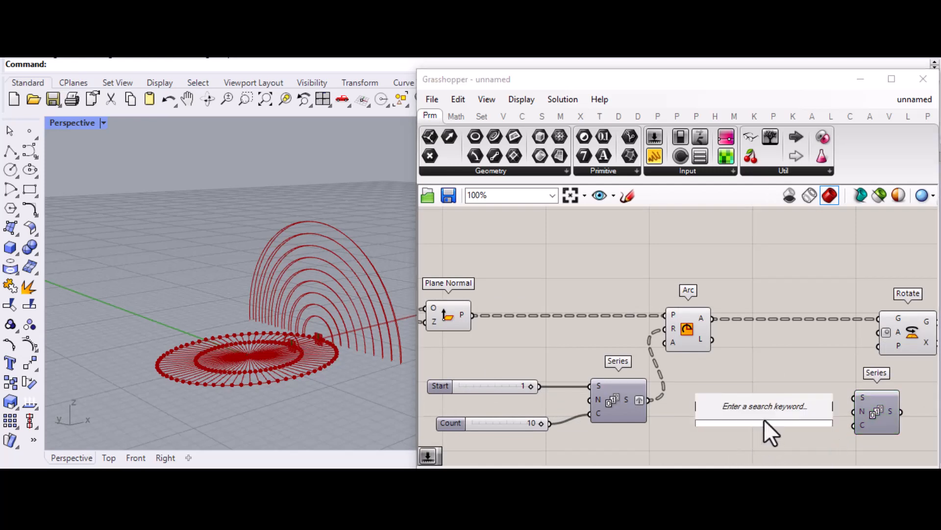
{"action": "type", "text": "division"}
{"action": "key", "text": "Return"}
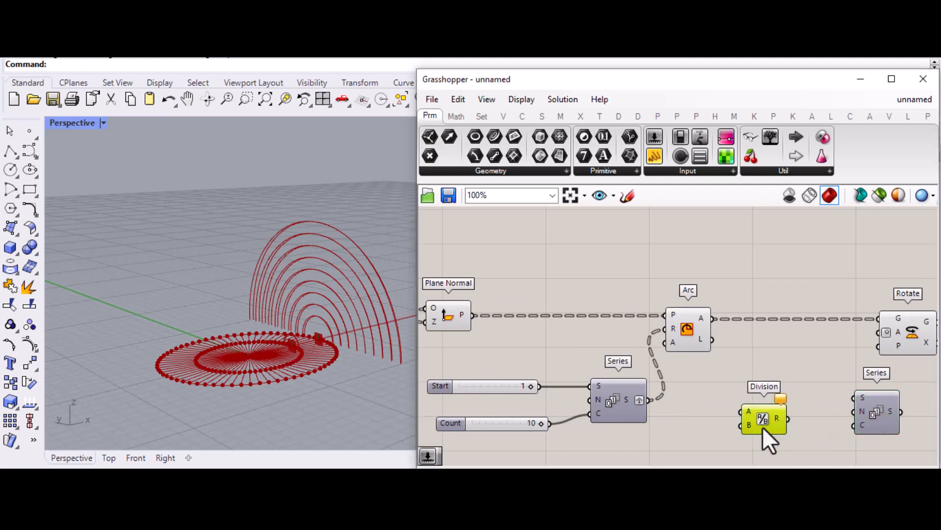
{"action": "left_click_drag", "start_coordinate": [764, 428], "coordinate": [795, 433]}
Step: Connect a new number slider of 360 to Division's A input and space out the slider, Division and second Series
{"action": "double_click", "coordinate": [715, 448]}
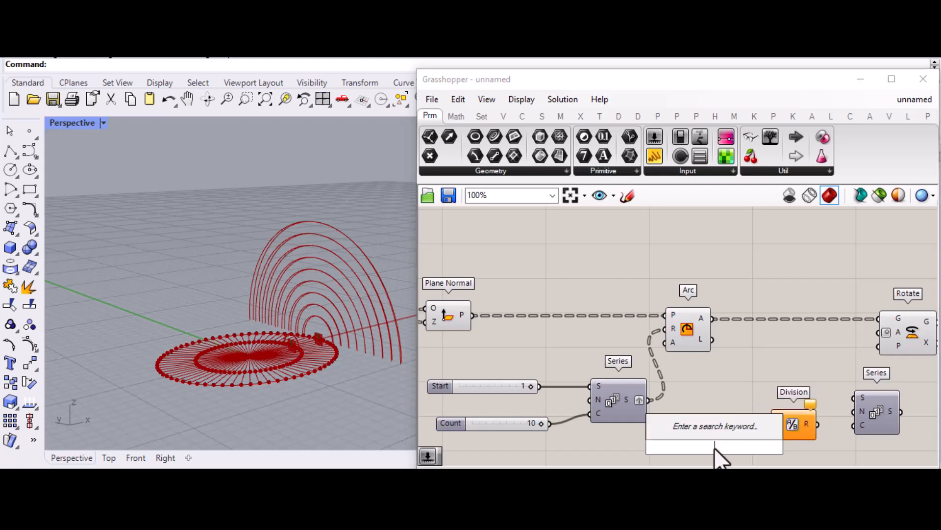
{"action": "type", "text": "360"}
{"action": "key", "text": "Return"}
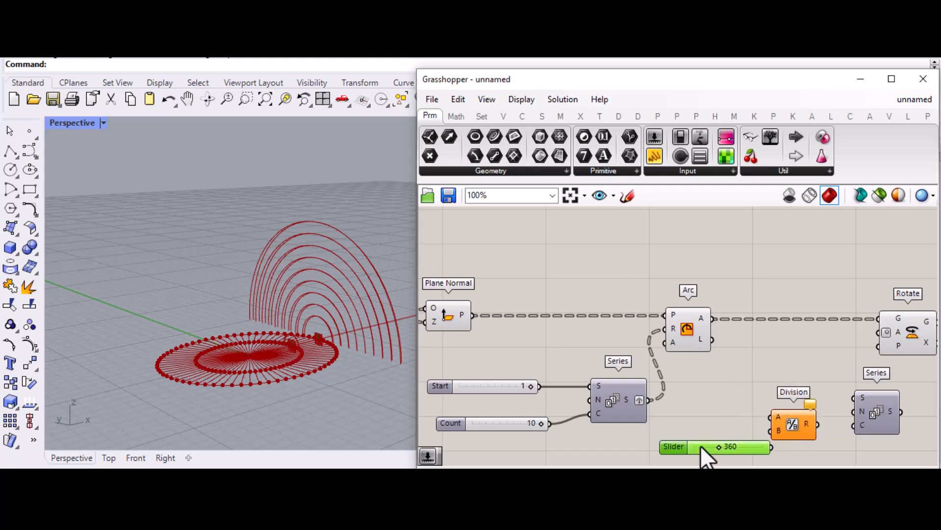
{"action": "left_click_drag", "start_coordinate": [700, 445], "coordinate": [684, 405]}
{"action": "left_click_drag", "start_coordinate": [753, 405], "coordinate": [764, 422]}
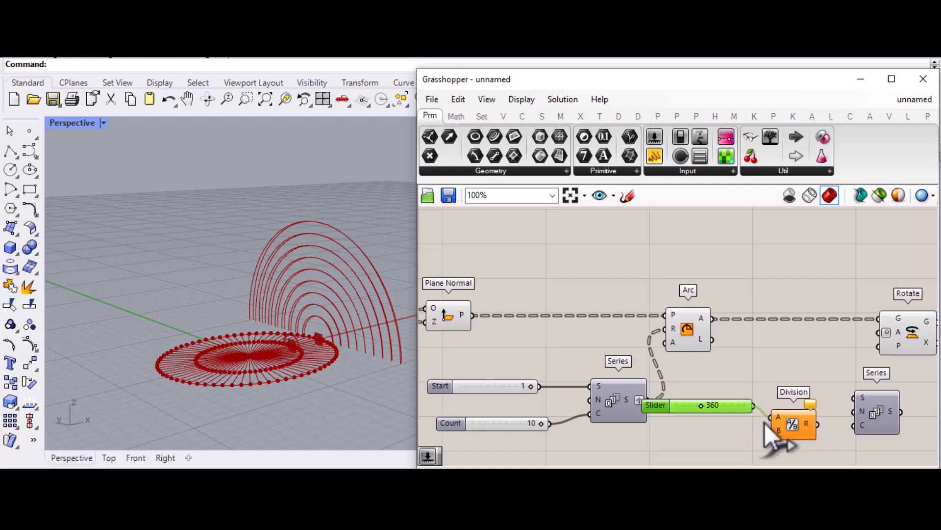
{"action": "left_click_drag", "start_coordinate": [883, 414], "coordinate": [911, 415]}
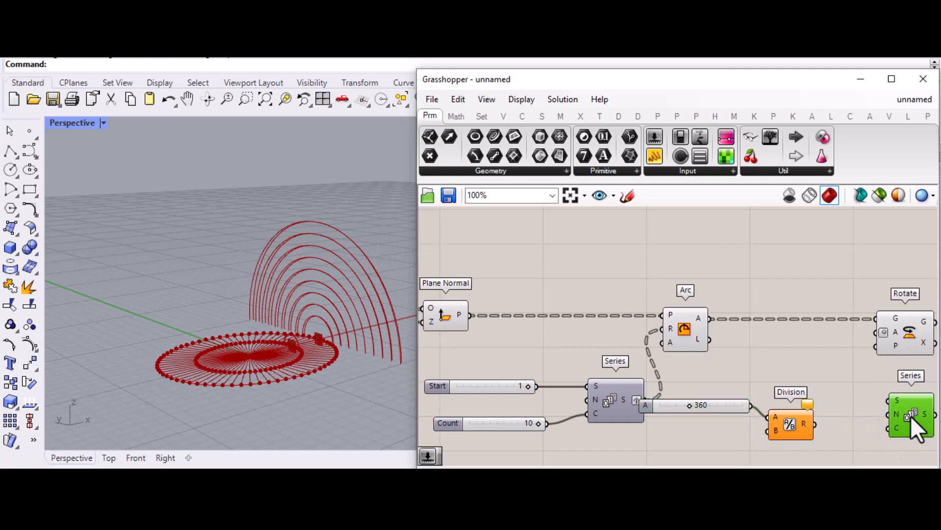
{"action": "left_click_drag", "start_coordinate": [804, 423], "coordinate": [847, 410]}
{"action": "left_click_drag", "start_coordinate": [731, 410], "coordinate": [758, 409]}
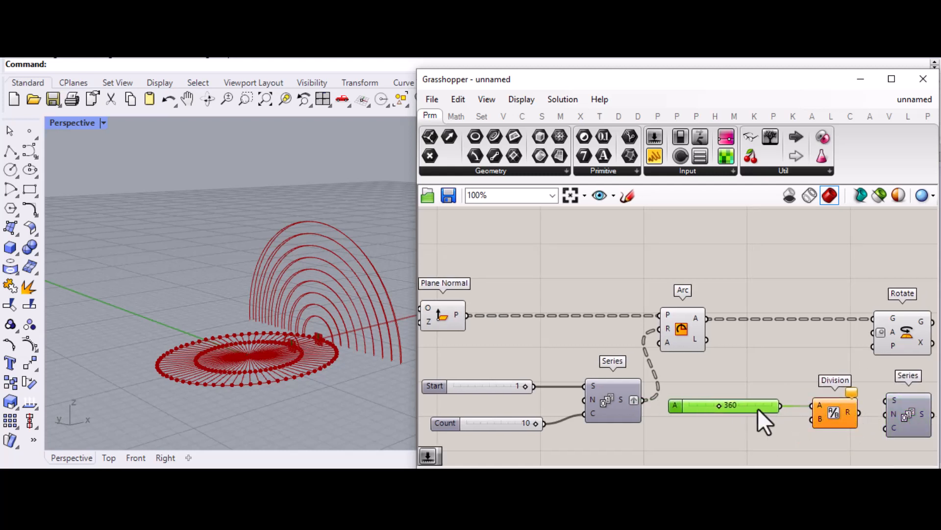
Step: Connect the count slider that feeds Divide Curve to Division's B input
{"action": "scroll", "coordinate": [848, 414], "scroll_direction": "down", "scroll_amount": 5}
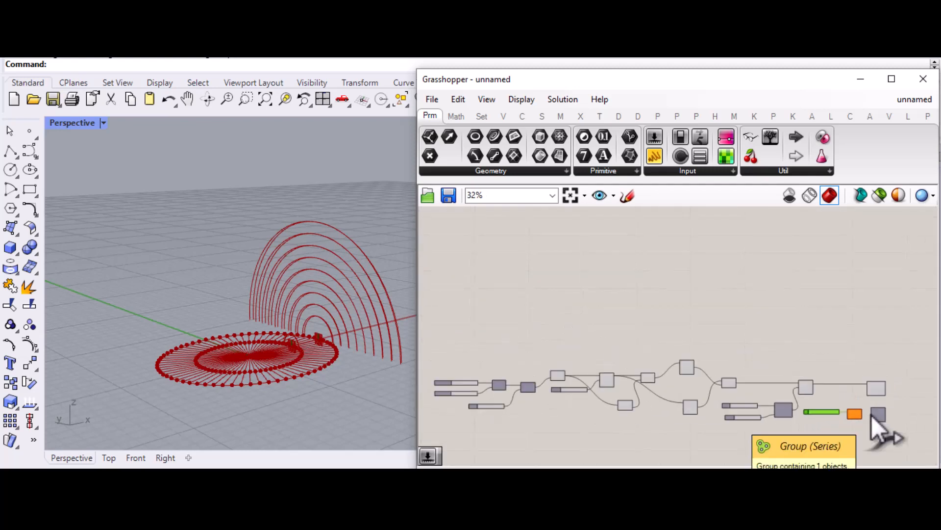
{"action": "scroll", "coordinate": [578, 382], "scroll_direction": "up", "scroll_amount": 5}
{"action": "left_click_drag", "start_coordinate": [559, 377], "coordinate": [711, 401]}
{"action": "scroll", "coordinate": [572, 426], "scroll_direction": "down", "scroll_amount": 5}
{"action": "scroll", "coordinate": [724, 438], "scroll_direction": "up", "scroll_amount": 5}
{"action": "scroll", "coordinate": [664, 419], "scroll_direction": "up", "scroll_amount": 3}
{"action": "scroll", "coordinate": [605, 410], "scroll_direction": "down", "scroll_amount": 1}
Step: Connect Division's R output to the second Series' N input and the Divide Curve count slider to its C input
{"action": "left_click_drag", "start_coordinate": [798, 400], "coordinate": [807, 399]}
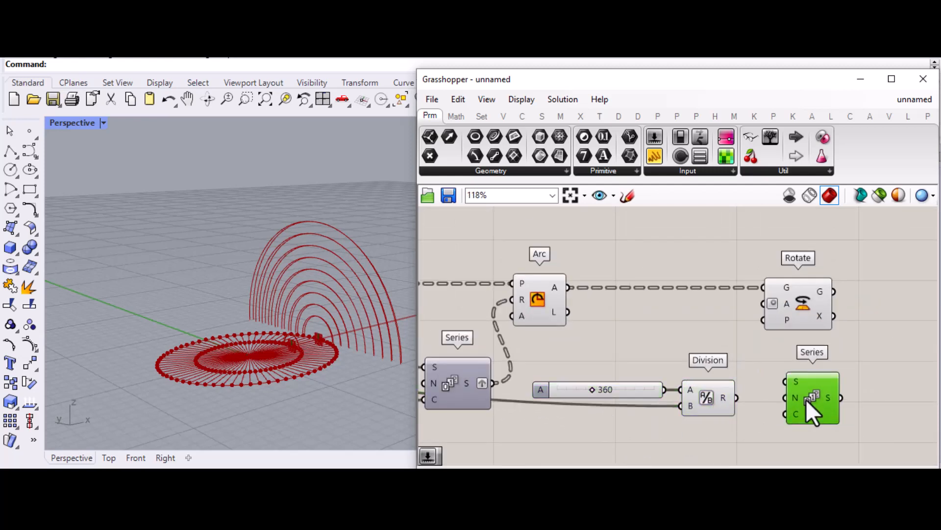
{"action": "left_click_drag", "start_coordinate": [736, 398], "coordinate": [785, 398]}
{"action": "scroll", "coordinate": [790, 402], "scroll_direction": "down", "scroll_amount": 3}
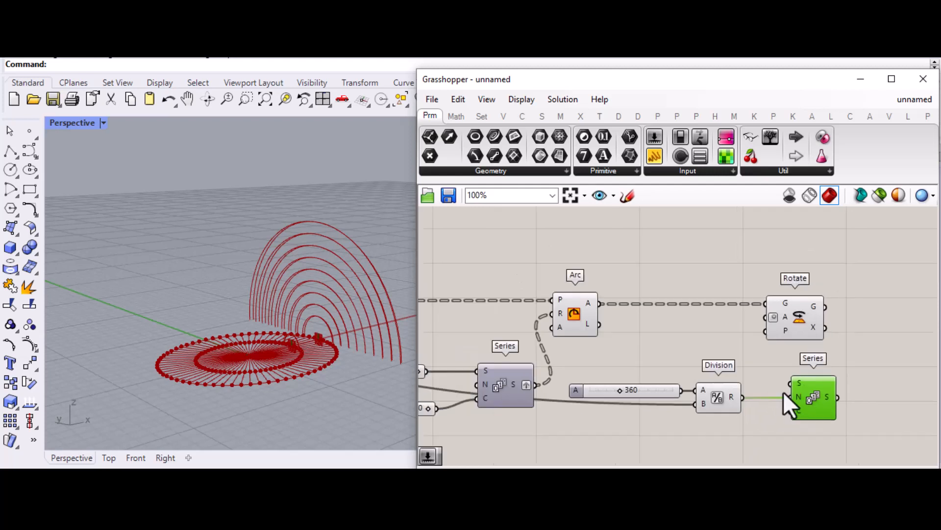
{"action": "left_click_drag", "start_coordinate": [792, 408], "coordinate": [548, 386]}
{"action": "scroll", "coordinate": [702, 430], "scroll_direction": "down", "scroll_amount": 5}
{"action": "scroll", "coordinate": [537, 400], "scroll_direction": "up", "scroll_amount": 6}
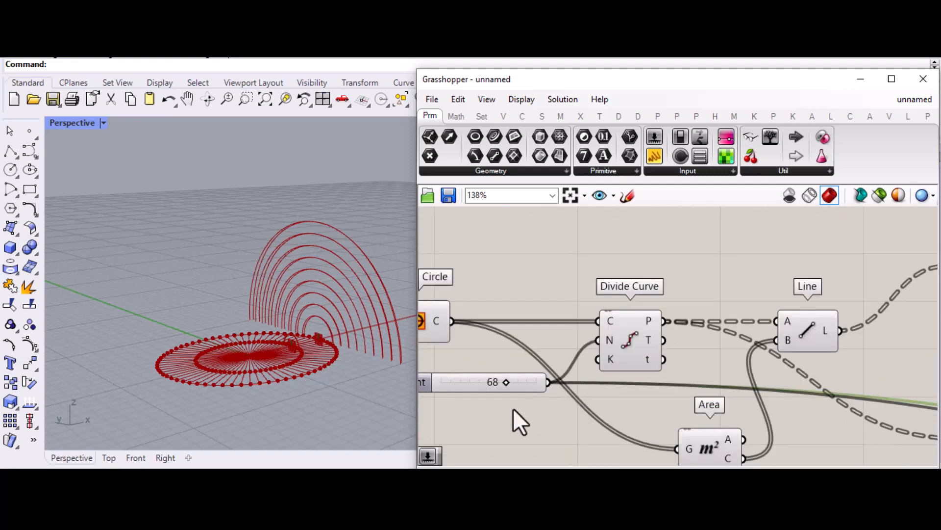
{"action": "scroll", "coordinate": [477, 404], "scroll_direction": "down", "scroll_amount": 5}
{"action": "scroll", "coordinate": [522, 390], "scroll_direction": "down", "scroll_amount": 3}
{"action": "scroll", "coordinate": [907, 420], "scroll_direction": "up", "scroll_amount": 3}
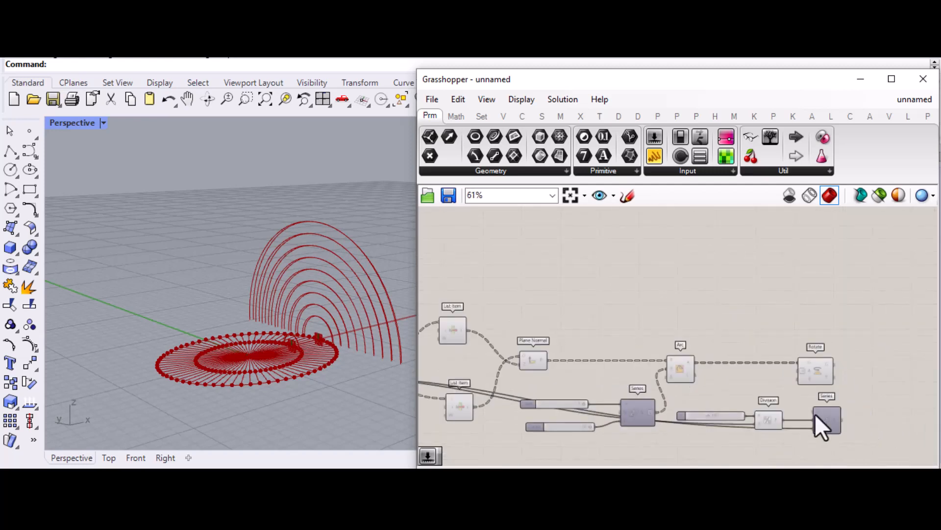
Step: Connect the second Series' S output to Rotate's A input
{"action": "scroll", "coordinate": [804, 408], "scroll_direction": "down", "scroll_amount": 4}
{"action": "scroll", "coordinate": [801, 398], "scroll_direction": "up", "scroll_amount": 7}
{"action": "left_click_drag", "start_coordinate": [736, 385], "coordinate": [873, 388]}
{"action": "scroll", "coordinate": [770, 343], "scroll_direction": "down", "scroll_amount": 2}
{"action": "scroll", "coordinate": [771, 432], "scroll_direction": "up", "scroll_amount": 2}
{"action": "left_click_drag", "start_coordinate": [760, 408], "coordinate": [842, 321]}
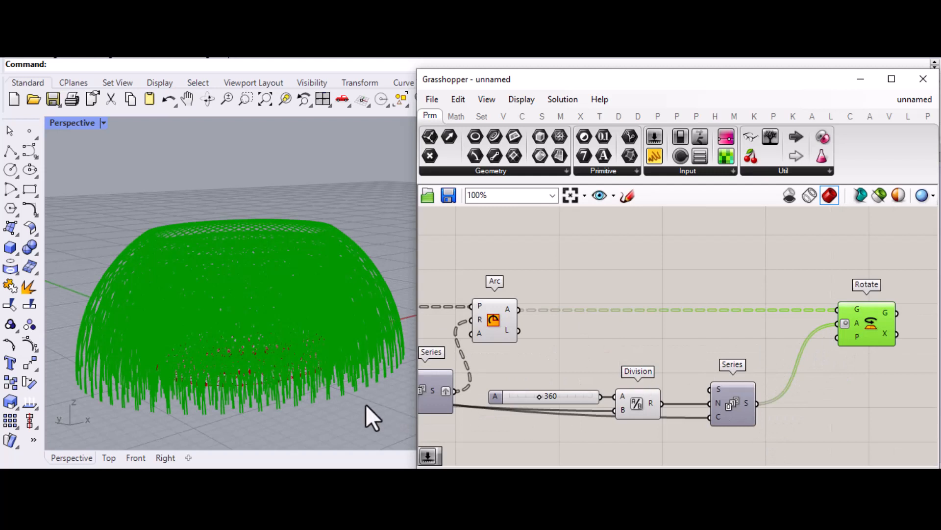
Step: Examine the dome of rotated arcs in the viewport and the Divide Curve count slider's connections through the definition
{"action": "scroll", "coordinate": [365, 404], "scroll_direction": "down", "scroll_amount": 3}
{"action": "left_click", "coordinate": [724, 454]}
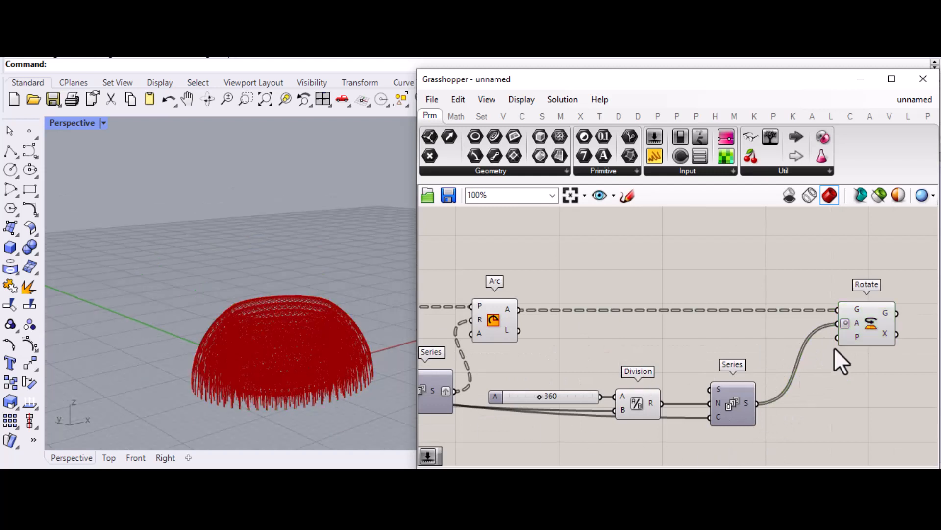
{"action": "left_click", "coordinate": [878, 345]}
{"action": "left_click", "coordinate": [778, 440]}
{"action": "scroll", "coordinate": [752, 398], "scroll_direction": "down", "scroll_amount": 1}
{"action": "scroll", "coordinate": [388, 406], "scroll_direction": "up", "scroll_amount": 5}
{"action": "scroll", "coordinate": [382, 404], "scroll_direction": "down", "scroll_amount": 3}
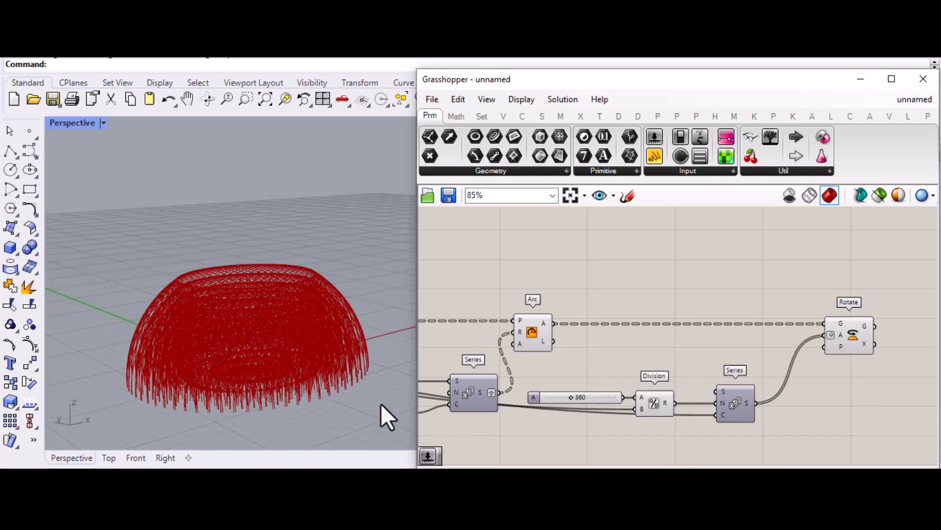
{"action": "scroll", "coordinate": [705, 427], "scroll_direction": "up", "scroll_amount": 1}
{"action": "scroll", "coordinate": [603, 395], "scroll_direction": "down", "scroll_amount": 2}
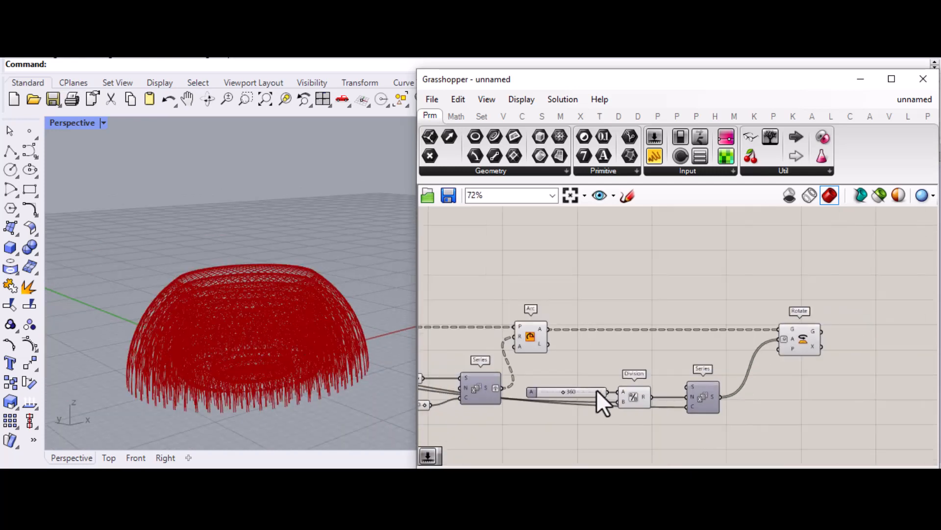
{"action": "scroll", "coordinate": [830, 401], "scroll_direction": "down", "scroll_amount": 1}
{"action": "scroll", "coordinate": [829, 404], "scroll_direction": "down", "scroll_amount": 5}
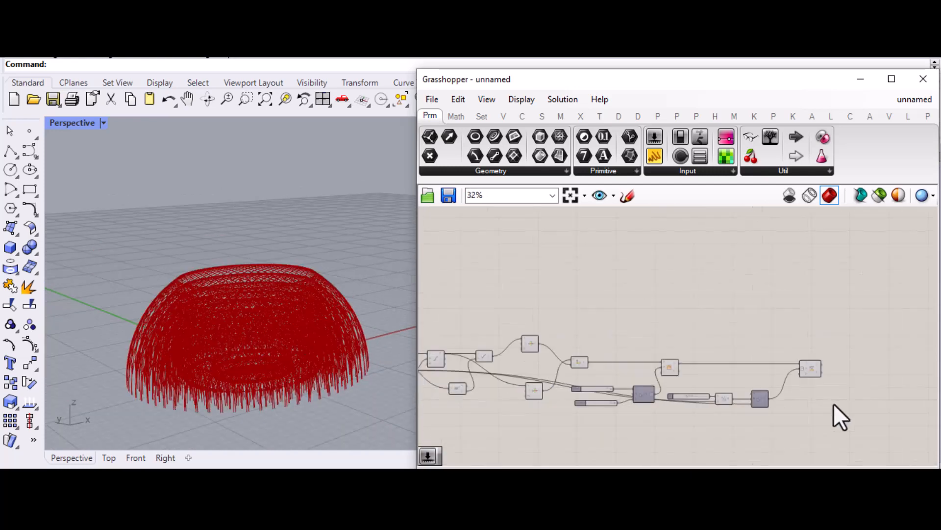
{"action": "scroll", "coordinate": [640, 413], "scroll_direction": "down", "scroll_amount": 1}
{"action": "scroll", "coordinate": [553, 392], "scroll_direction": "up", "scroll_amount": 10}
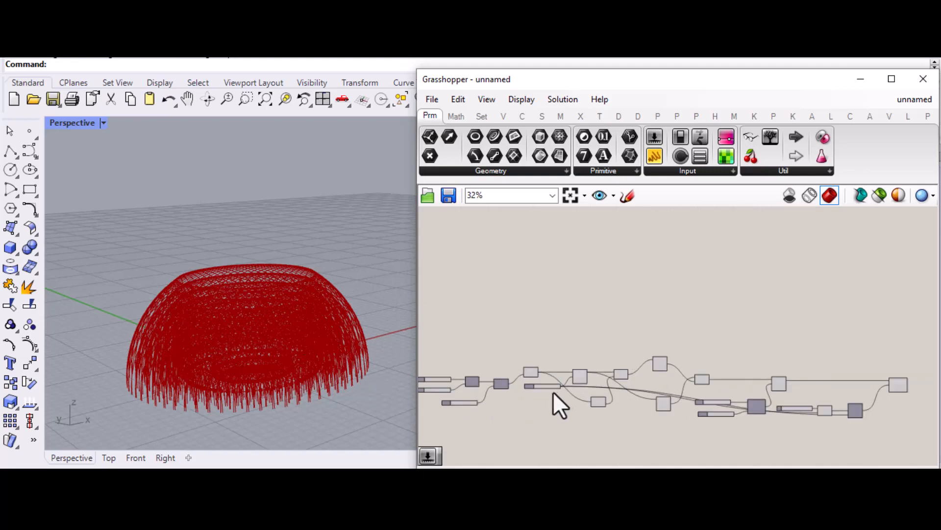
{"action": "mouse_move", "coordinate": [581, 376]}
{"action": "left_mouse_down"}
{"action": "mouse_move", "coordinate": [496, 390]}
{"action": "mouse_move", "coordinate": [591, 391]}
{"action": "left_mouse_up"}
{"action": "scroll", "coordinate": [524, 377], "scroll_direction": "down", "scroll_amount": 8}
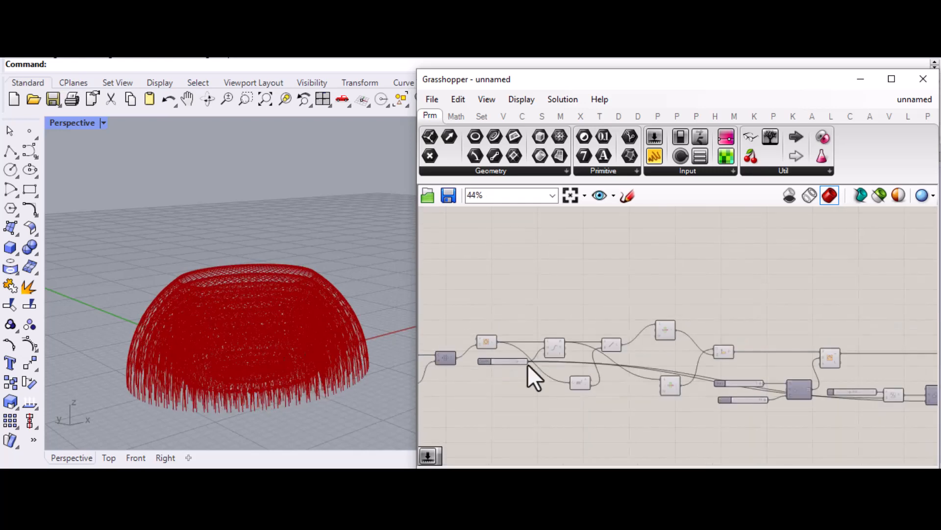
Step: Add a Pipe component beside the last Rotate component
{"action": "scroll", "coordinate": [785, 388], "scroll_direction": "up", "scroll_amount": 1}
{"action": "scroll", "coordinate": [772, 355], "scroll_direction": "up", "scroll_amount": 4}
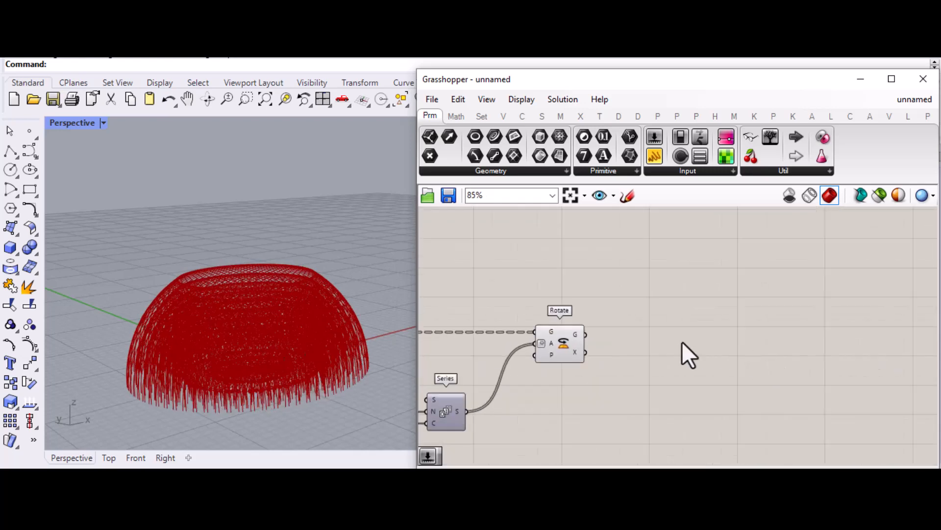
{"action": "double_click", "coordinate": [701, 342]}
{"action": "type", "text": "pip"}
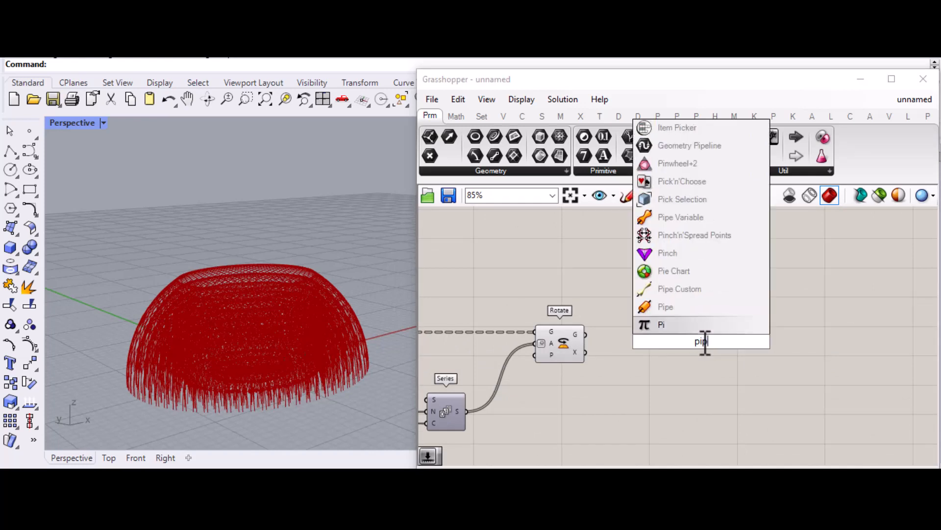
{"action": "left_click", "coordinate": [665, 331]}
{"action": "left_click_drag", "start_coordinate": [700, 347], "coordinate": [689, 354]}
Step: Add a number slider set to 1 and connect it to Pipe's E (Caps) input
{"action": "double_click", "coordinate": [633, 378]}
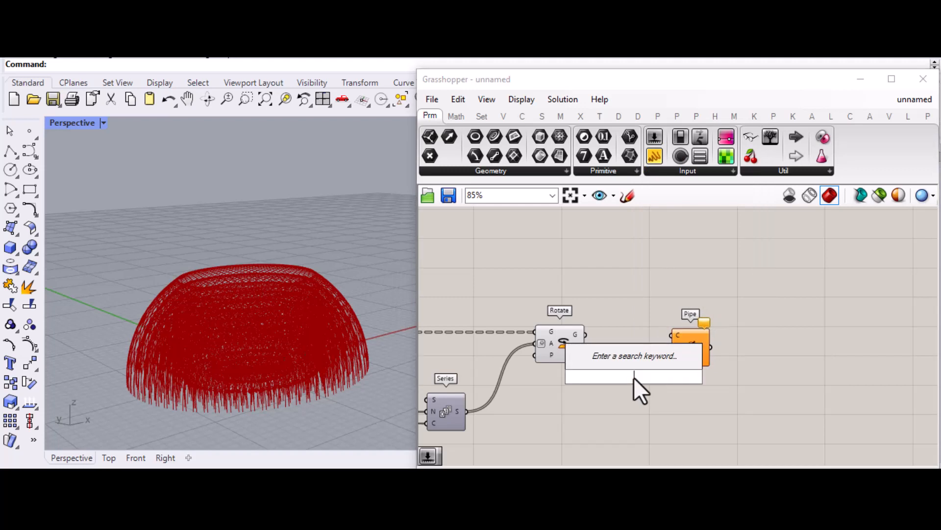
{"action": "type", "text": "1"}
{"action": "key", "text": "Return"}
{"action": "left_click_drag", "start_coordinate": [634, 377], "coordinate": [768, 357]}
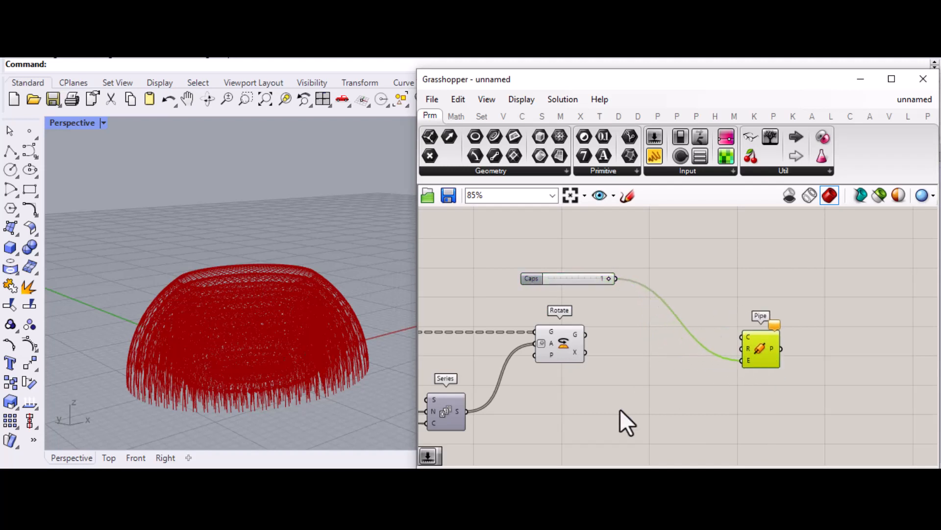
Step: Add a Division component below Pipe and feed its A input from a new 0.365 slider
{"action": "double_click", "coordinate": [620, 409]}
{"action": "type", "text": "Division"}
{"action": "key", "text": "Return"}
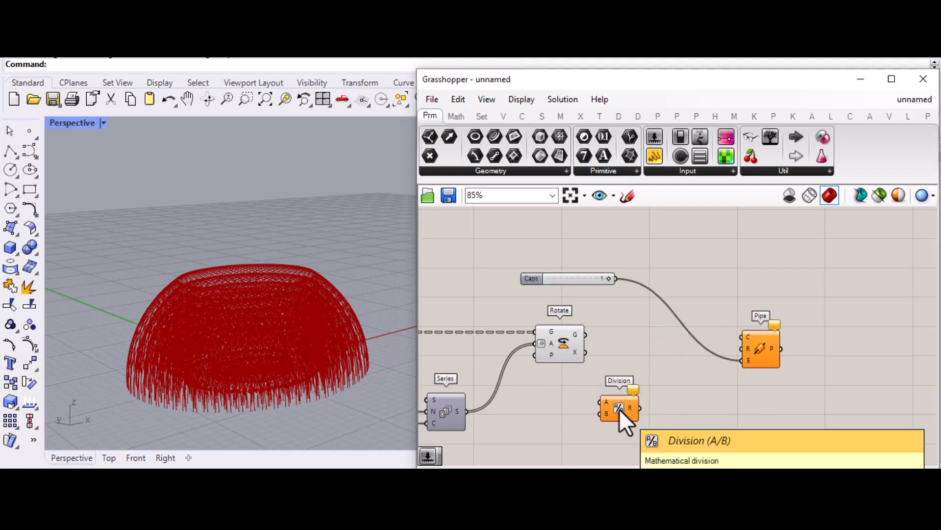
{"action": "left_click_drag", "start_coordinate": [619, 408], "coordinate": [665, 409]}
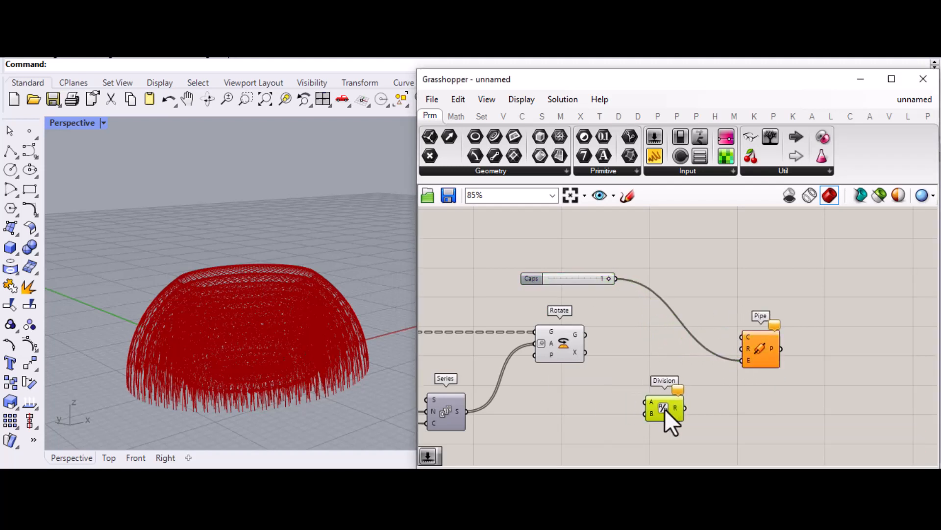
{"action": "double_click", "coordinate": [564, 402]}
{"action": "type", "text": "Number Slider"}
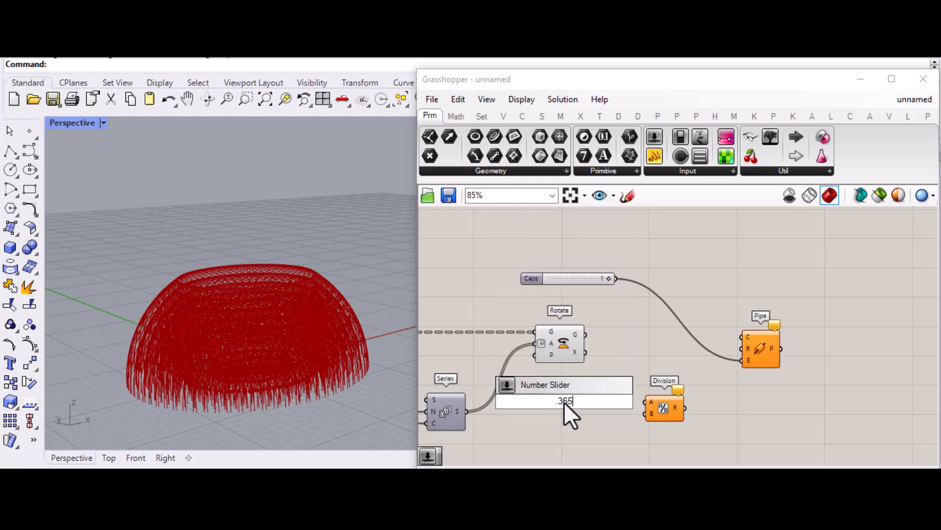
{"action": "key", "text": "Return"}
{"action": "left_click_drag", "start_coordinate": [614, 402], "coordinate": [647, 403]}
Step: Feed the new Division's B input from a slider set to 3 and connect its R output to Pipe's R input
{"action": "double_click", "coordinate": [590, 430]}
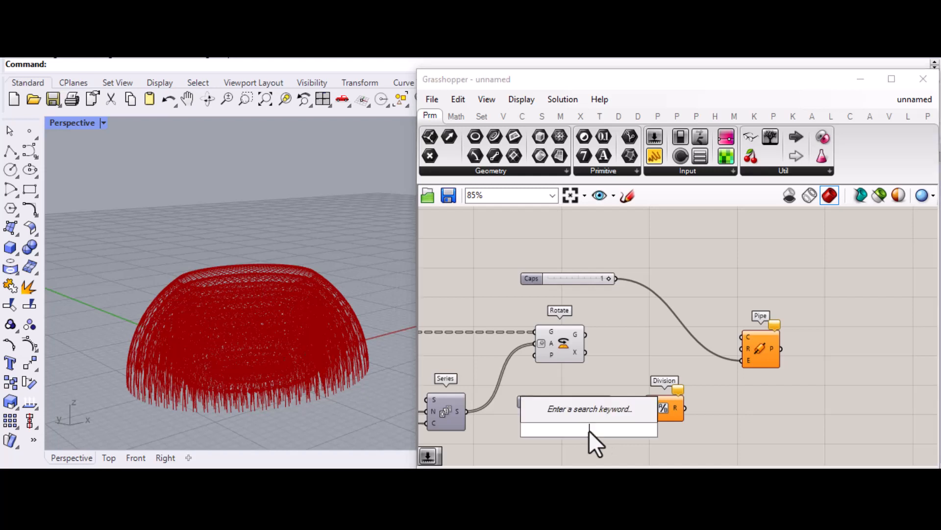
{"action": "type", "text": "3"}
{"action": "key", "text": "Return"}
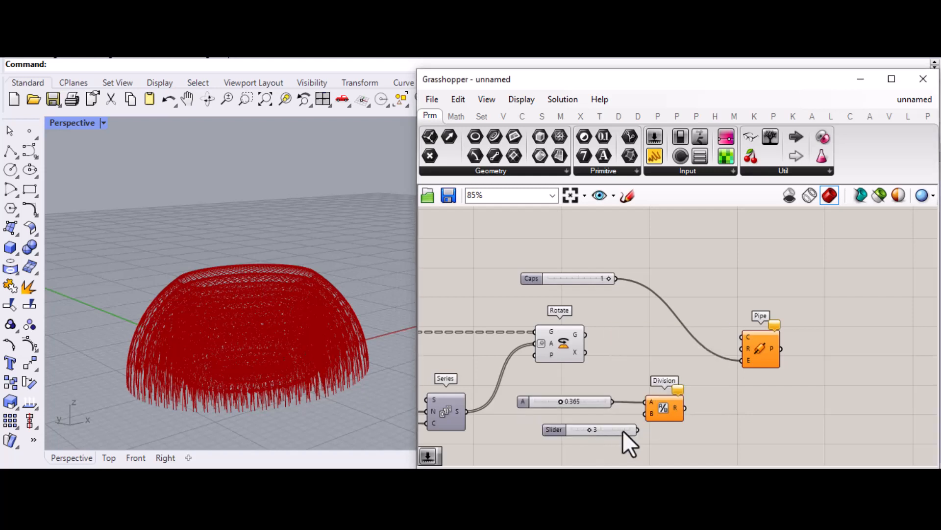
{"action": "left_click_drag", "start_coordinate": [624, 430], "coordinate": [746, 352]}
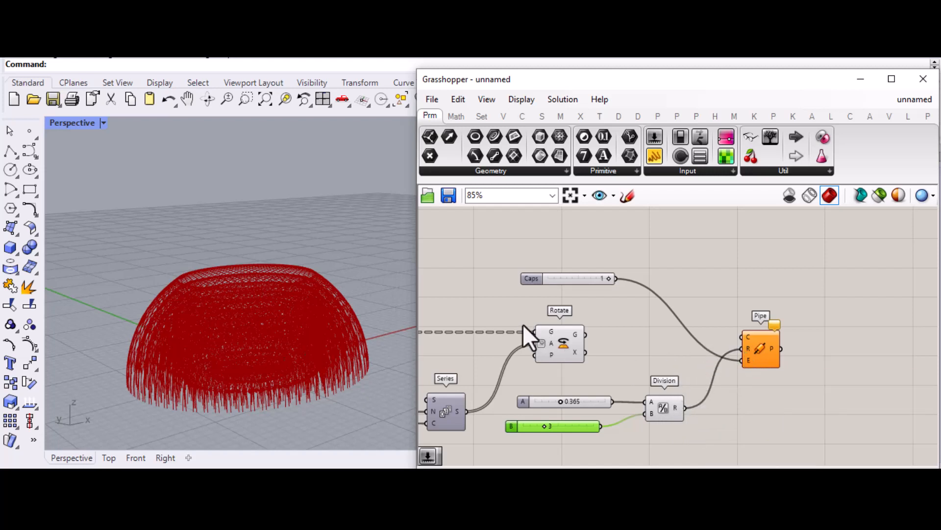
Step: Connect Rotate's G output to Pipe's C input to turn the rotated arcs into pipes
{"action": "left_click_drag", "start_coordinate": [586, 336], "coordinate": [757, 348]}
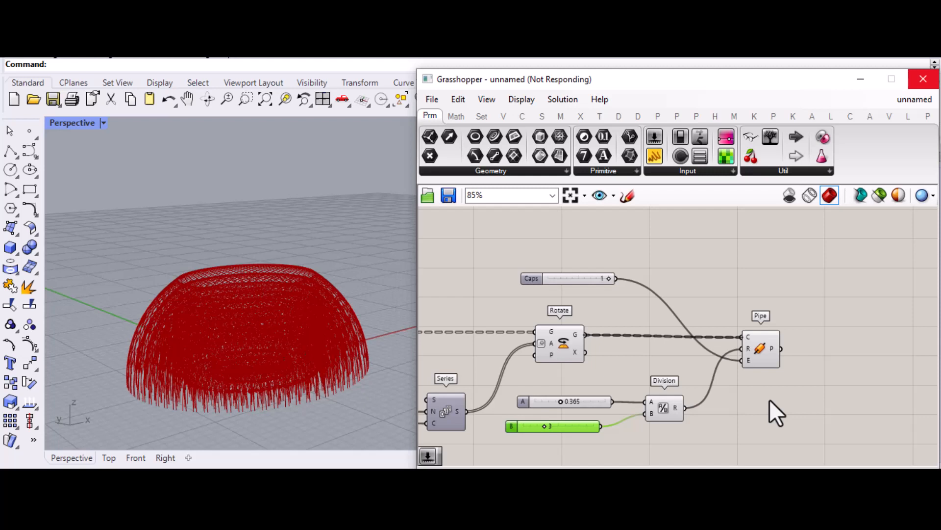
{"action": "scroll", "coordinate": [770, 399], "scroll_direction": "down", "scroll_amount": 3}
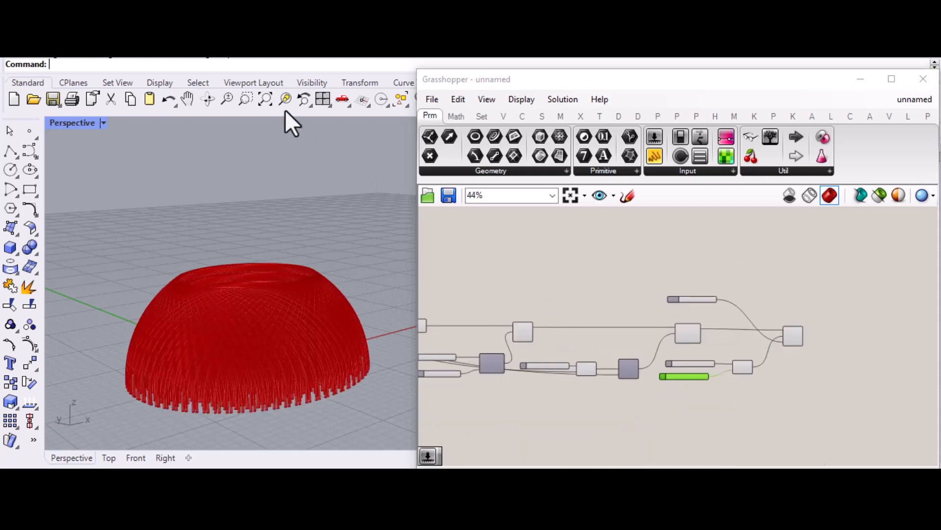
{"action": "left_click", "coordinate": [216, 99]}
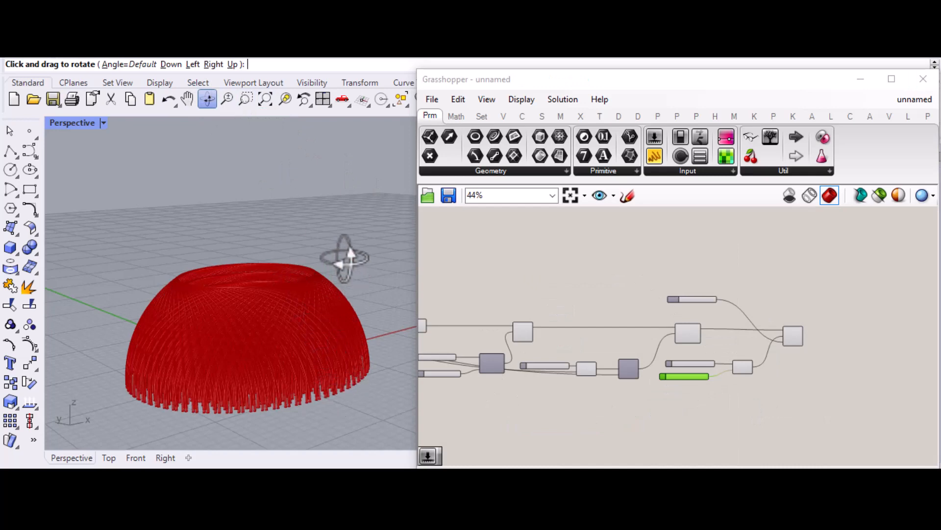
{"action": "left_click_drag", "start_coordinate": [342, 257], "coordinate": [280, 390]}
Step: Bake the Pipe geometry onto the Default layer with its colour set by layer
{"action": "scroll", "coordinate": [711, 364], "scroll_direction": "up", "scroll_amount": 5}
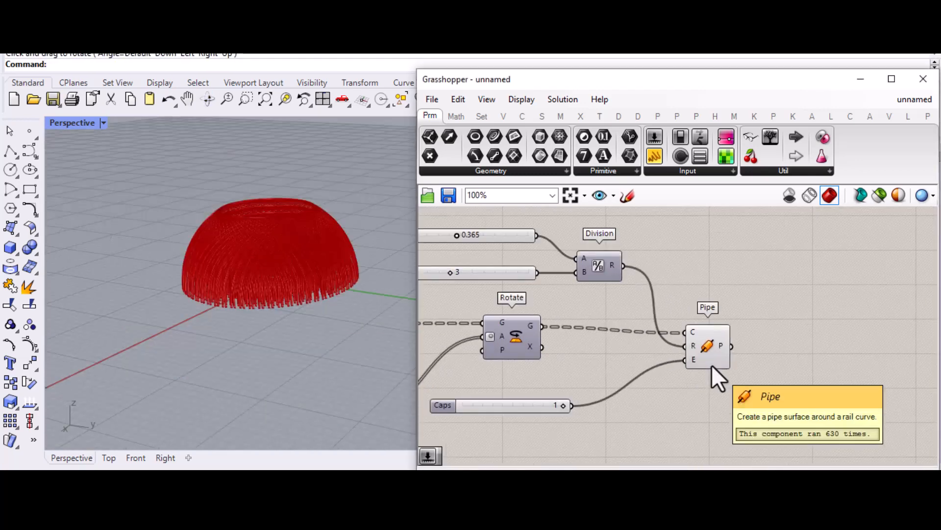
{"action": "left_click", "coordinate": [703, 361]}
{"action": "middle_click", "coordinate": [702, 359]}
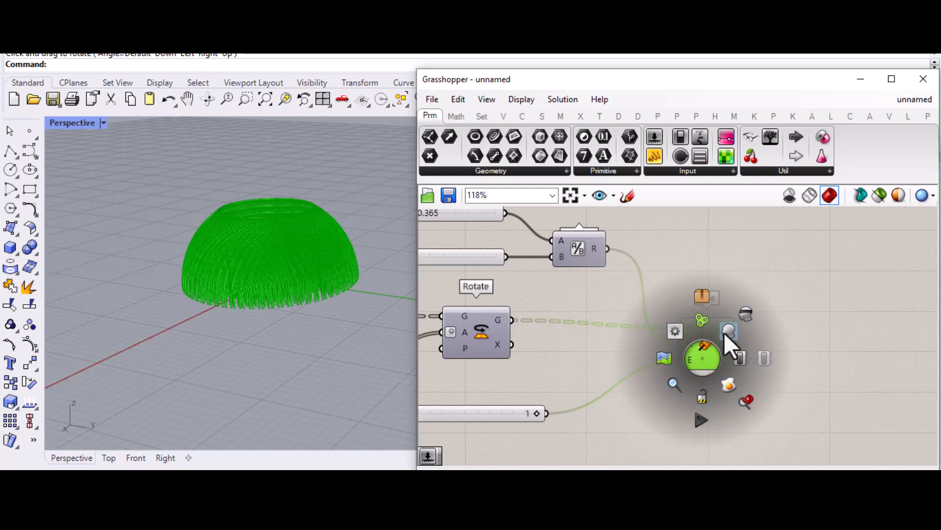
{"action": "right_click", "coordinate": [682, 329]}
{"action": "left_click", "coordinate": [724, 385]}
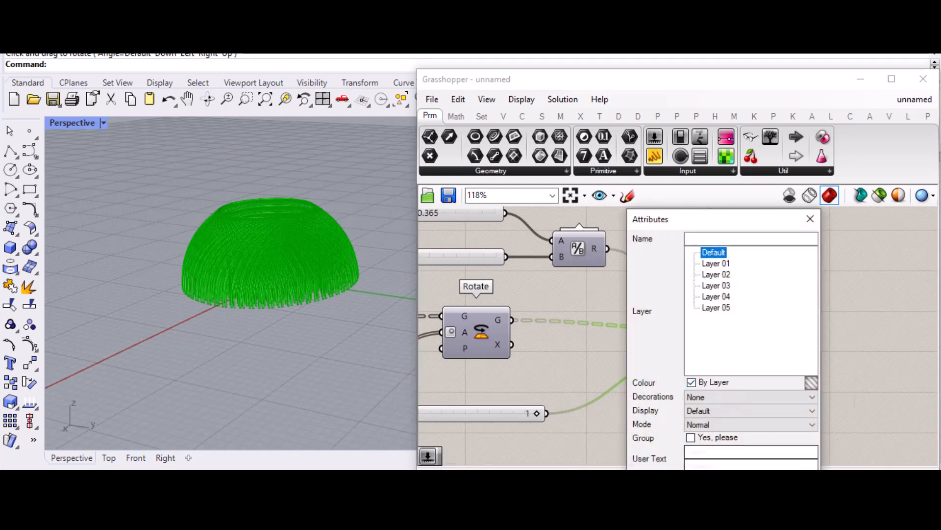
{"action": "left_click", "coordinate": [755, 483]}
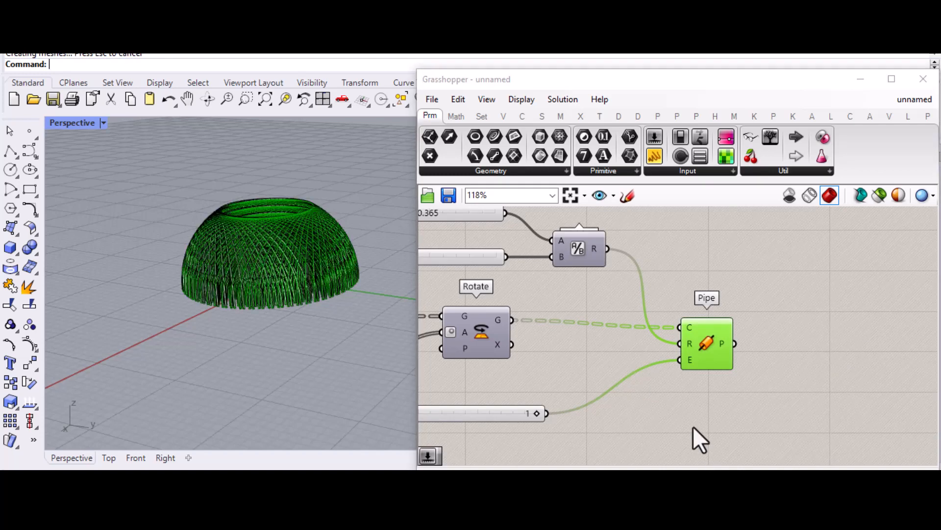
Step: Turn off the Pipe component's preview and minimise the Grasshopper window to expose the baked dome in Rhino
{"action": "middle_click", "coordinate": [704, 360]}
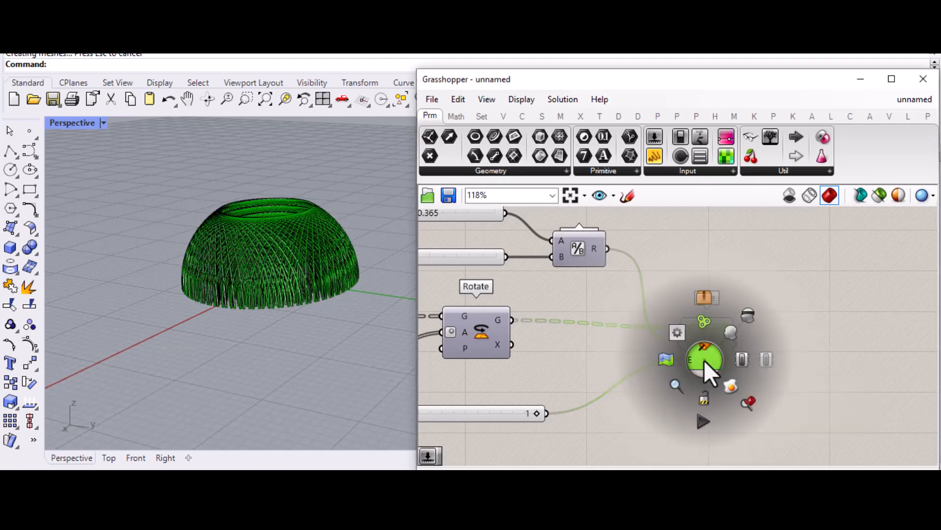
{"action": "left_click", "coordinate": [741, 311]}
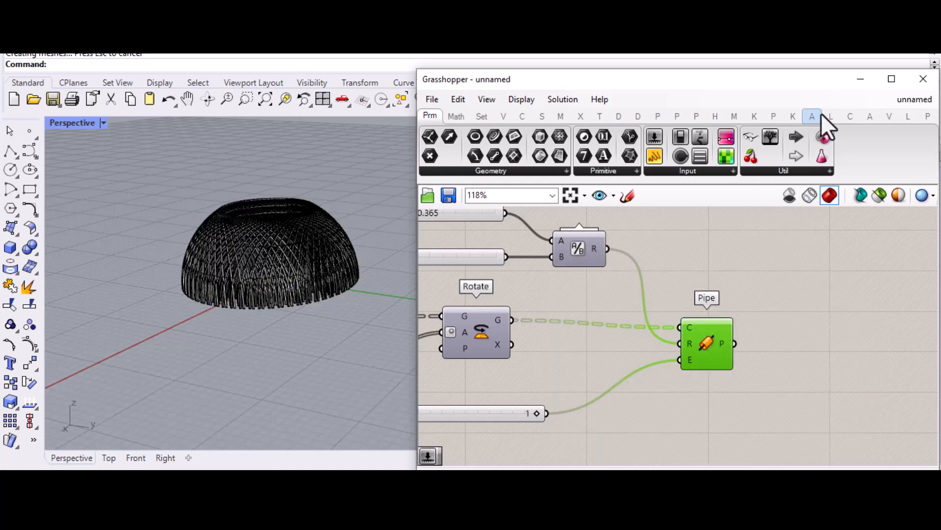
{"action": "left_click", "coordinate": [860, 80]}
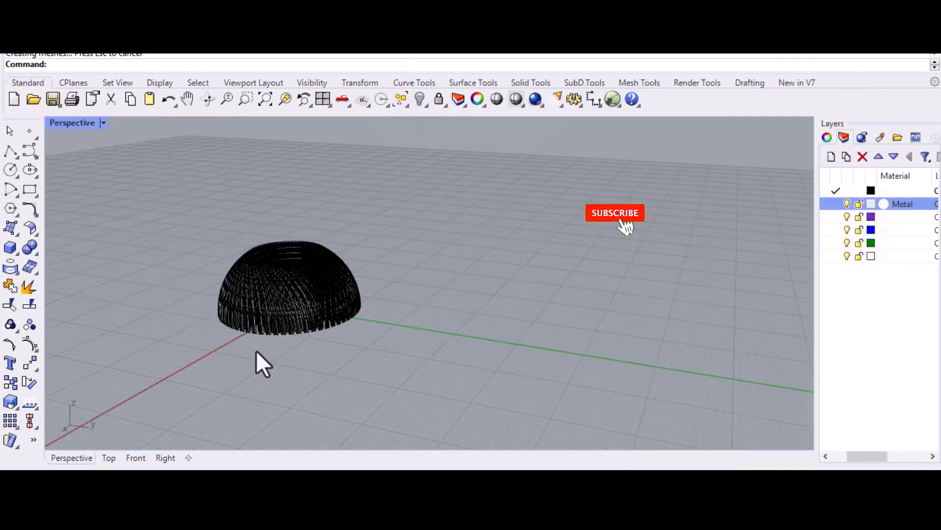
Step: Delete baked rib pipes crossing the front of the dome to start an entrance opening
{"action": "scroll", "coordinate": [257, 349], "scroll_direction": "up", "scroll_amount": 3}
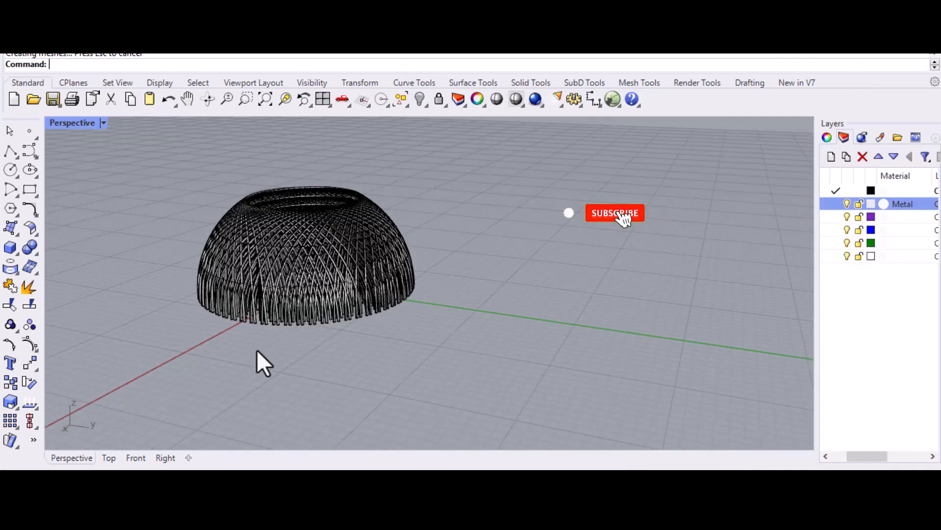
{"action": "scroll", "coordinate": [306, 241], "scroll_direction": "up", "scroll_amount": 3}
{"action": "left_click", "coordinate": [325, 201]}
{"action": "left_click", "coordinate": [319, 333]}
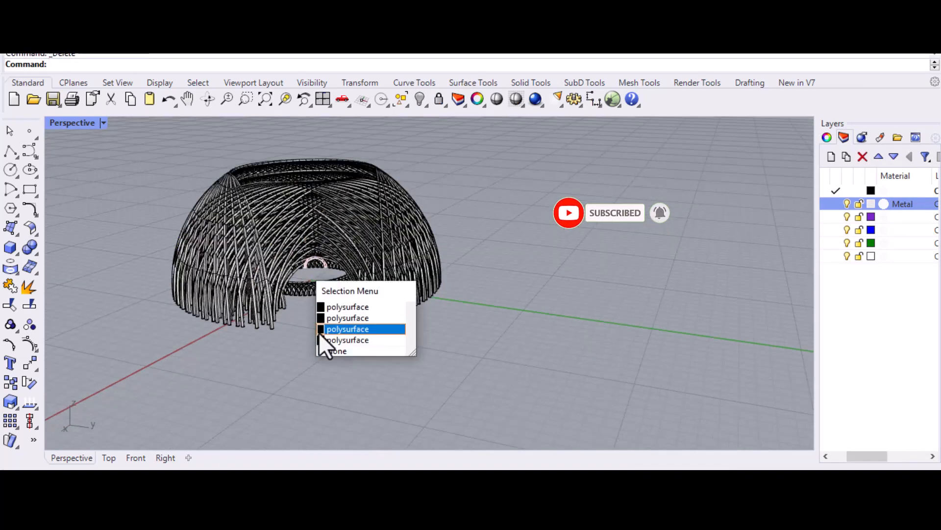
{"action": "left_click", "coordinate": [320, 328]}
{"action": "right_click_drag", "start_coordinate": [353, 248], "coordinate": [374, 182]}
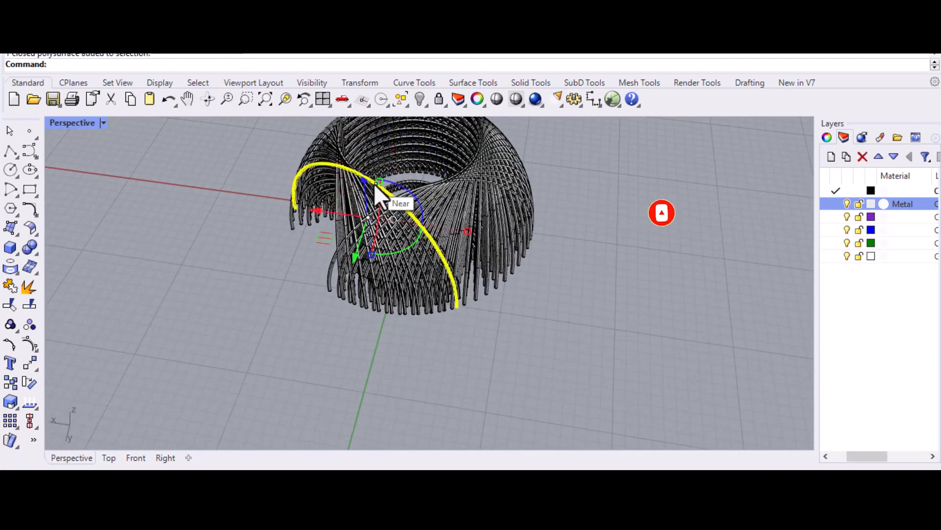
{"action": "key", "text": "Delete"}
Step: Widen the entrance by deleting two more ribs that arch across the front opening
{"action": "right_click_drag", "start_coordinate": [345, 260], "coordinate": [384, 245]}
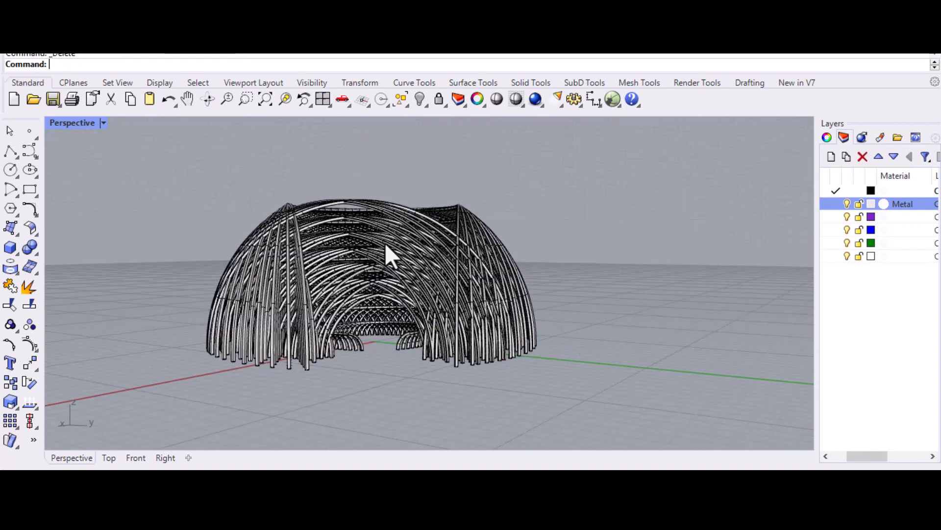
{"action": "left_click", "coordinate": [314, 349]}
{"action": "key", "text": "Delete"}
{"action": "scroll", "coordinate": [387, 245], "scroll_direction": "up", "scroll_amount": 2}
{"action": "left_click", "coordinate": [332, 325]}
{"action": "key", "text": "Delete"}
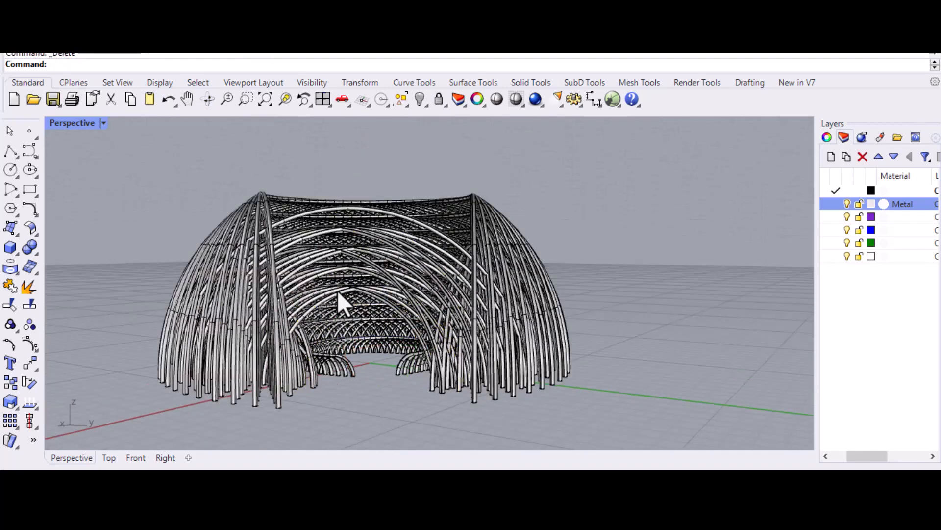
Step: Delete four further ribs spanning the entrance, selecting them one at a time from a raised view
{"action": "scroll", "coordinate": [368, 299], "scroll_direction": "down", "scroll_amount": 4}
{"action": "right_click_drag", "start_coordinate": [442, 220], "coordinate": [366, 294]}
{"action": "left_click", "coordinate": [368, 298]}
{"action": "key", "text": "Delete"}
{"action": "scroll", "coordinate": [369, 298], "scroll_direction": "up", "scroll_amount": 3}
{"action": "left_click", "coordinate": [583, 324]}
{"action": "key", "text": "Delete"}
{"action": "left_click", "coordinate": [344, 308]}
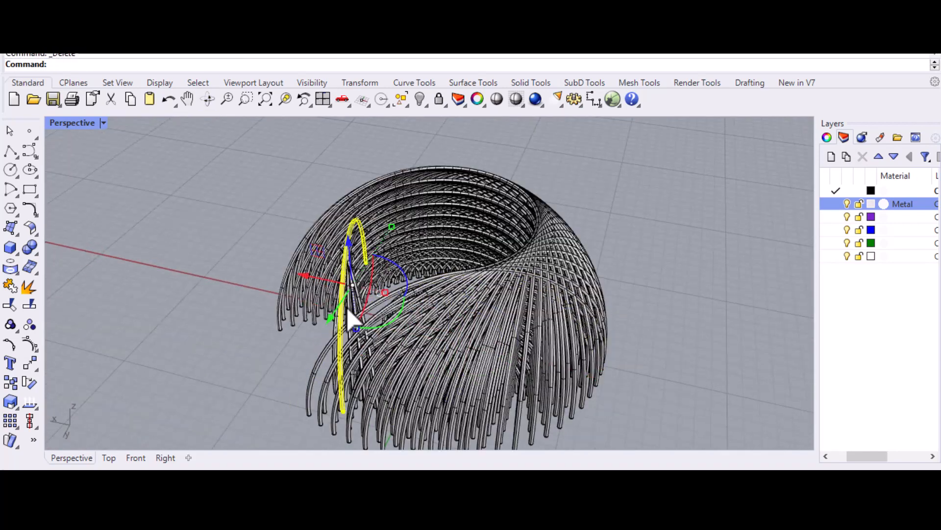
{"action": "key", "text": "Delete"}
{"action": "left_click", "coordinate": [357, 301]}
{"action": "key", "text": "Delete"}
Step: Clear the remaining rib across the entrance and inspect the pavilion's opening from the front
{"action": "left_click", "coordinate": [207, 99]}
{"action": "left_click_drag", "start_coordinate": [441, 314], "coordinate": [706, 254]}
{"action": "scroll", "coordinate": [343, 326], "scroll_direction": "up", "scroll_amount": 5}
{"action": "key", "text": "Delete"}
{"action": "left_click_drag", "start_coordinate": [450, 384], "coordinate": [430, 401]}
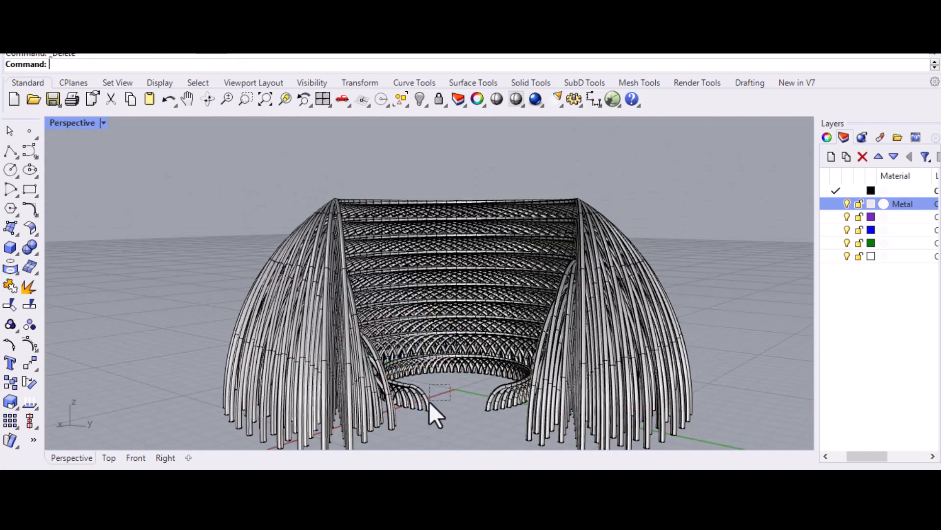
{"action": "right_click_drag", "start_coordinate": [432, 407], "coordinate": [426, 265]}
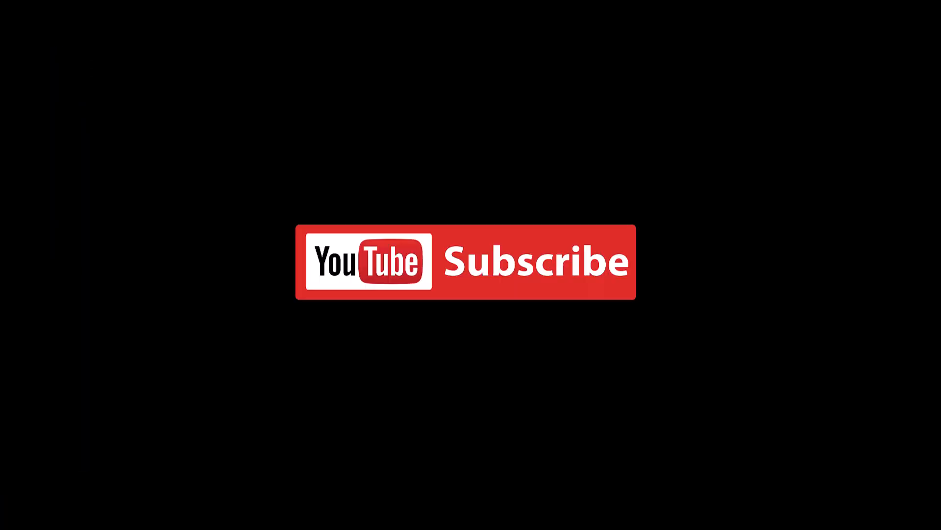